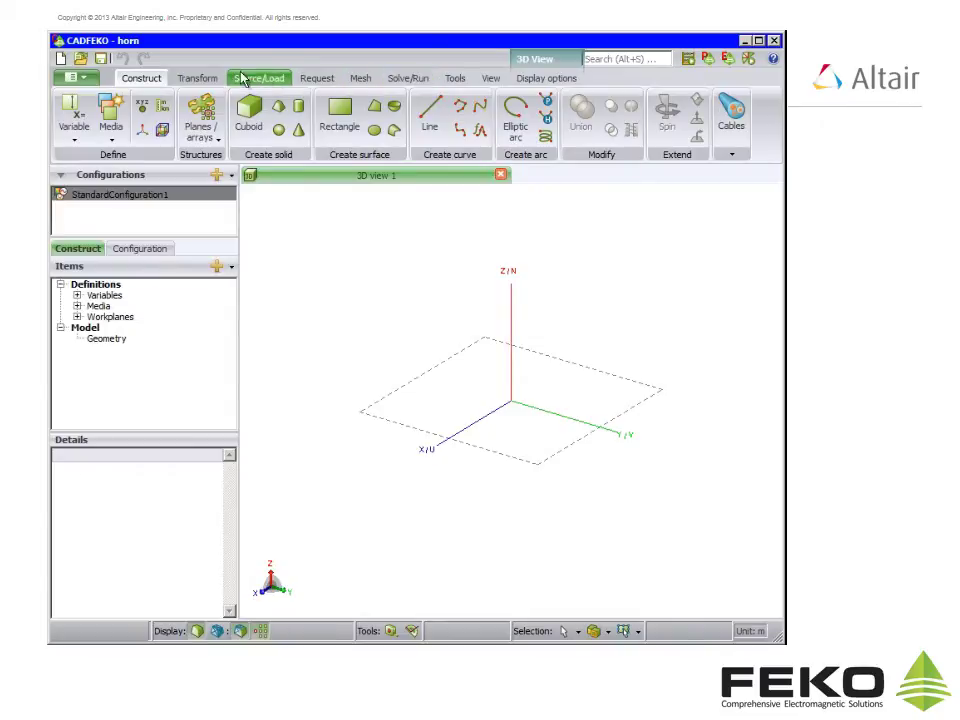
# Step: Change the model's length unit from metres to centimetres (cm)
pyautogui.click(165, 118)
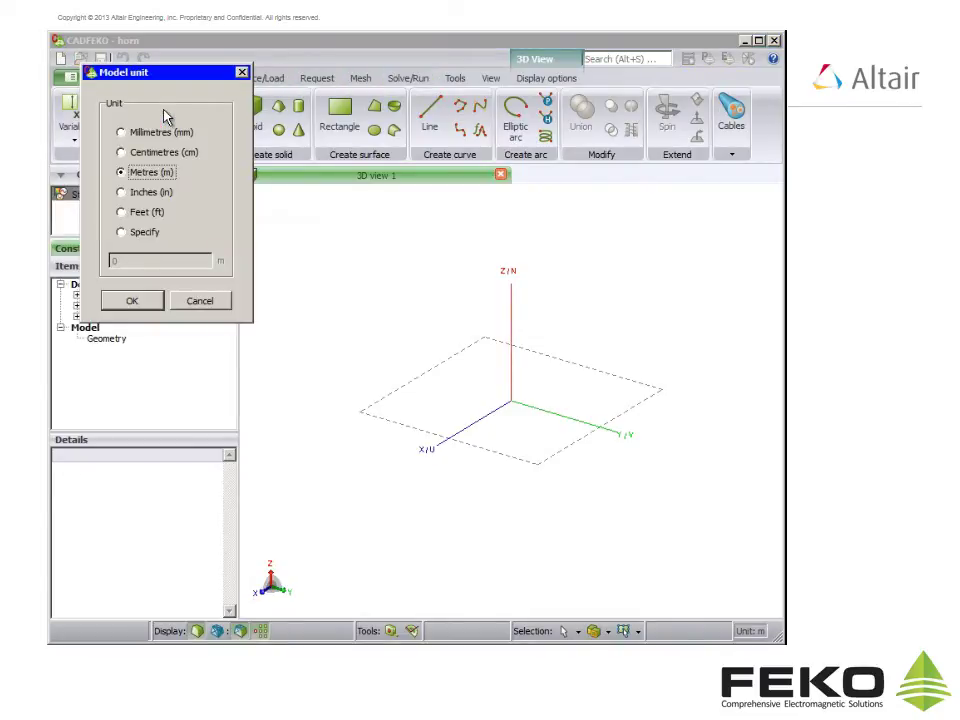
pyautogui.click(136, 154)
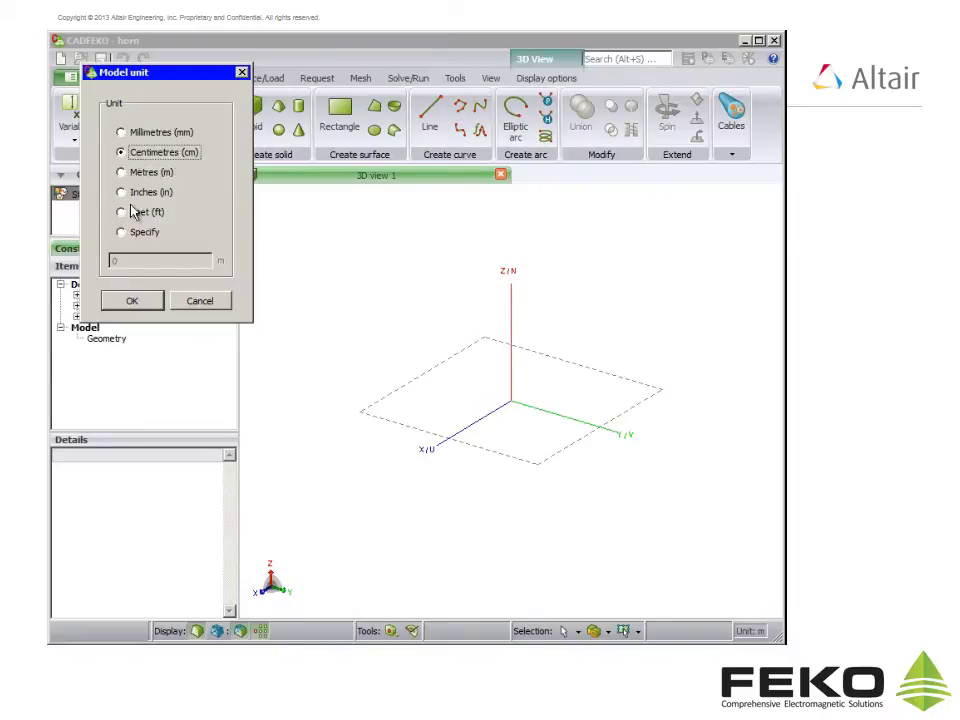
pyautogui.click(132, 301)
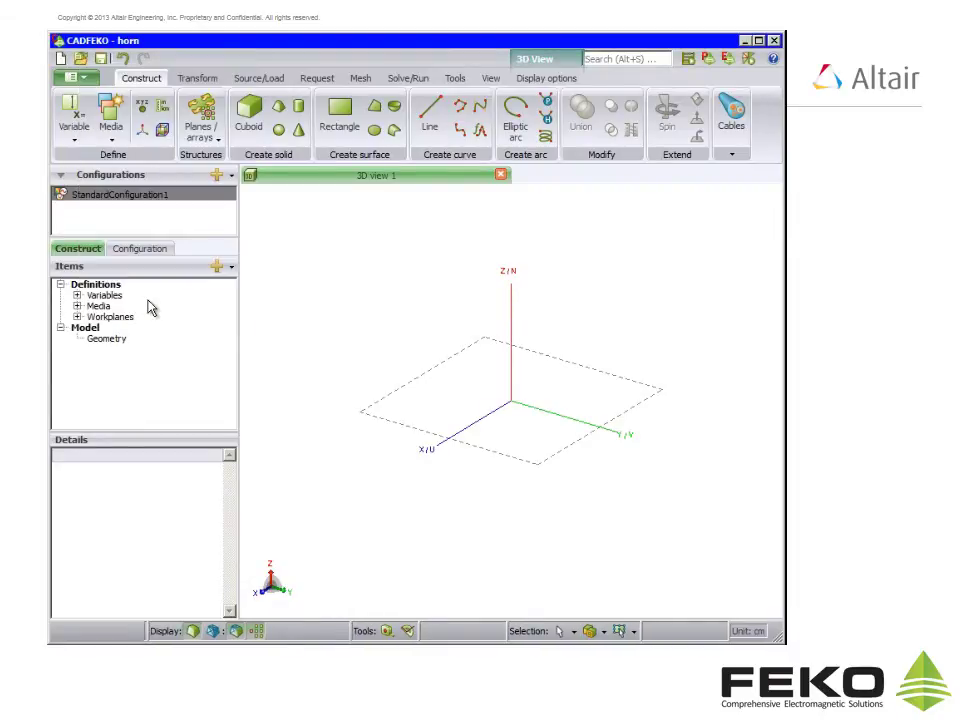
# Step: Create a base-centred cuboid 12.96 wide, 6.48 deep, 30.2 tall, labelled 'waveguide'
pyautogui.click(248, 115)
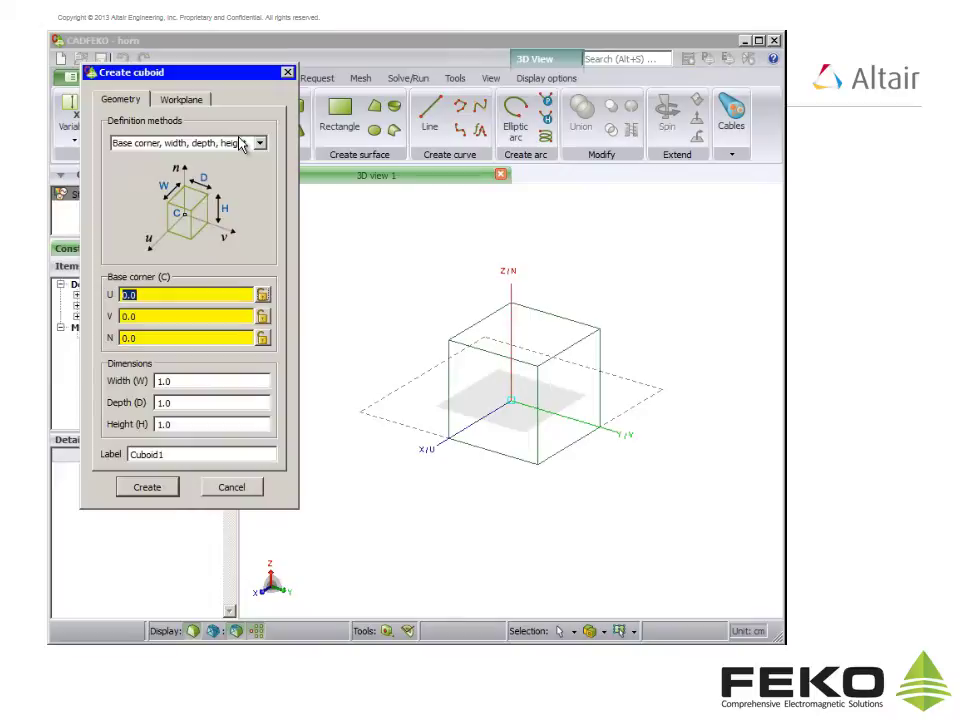
pyautogui.click(245, 144)
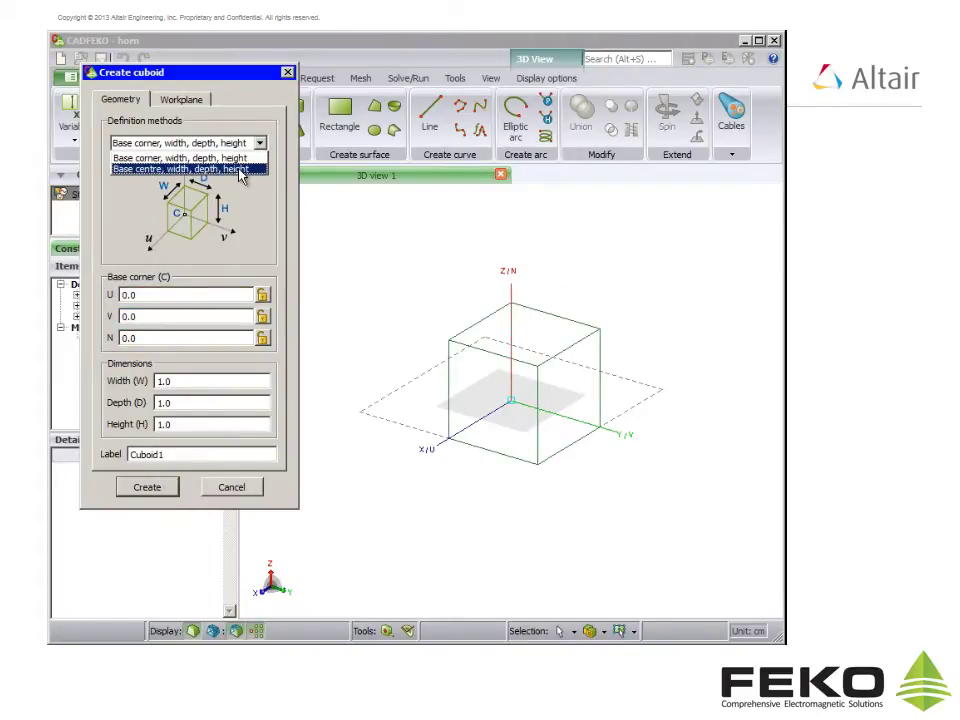
pyautogui.click(240, 172)
pyautogui.click(195, 381)
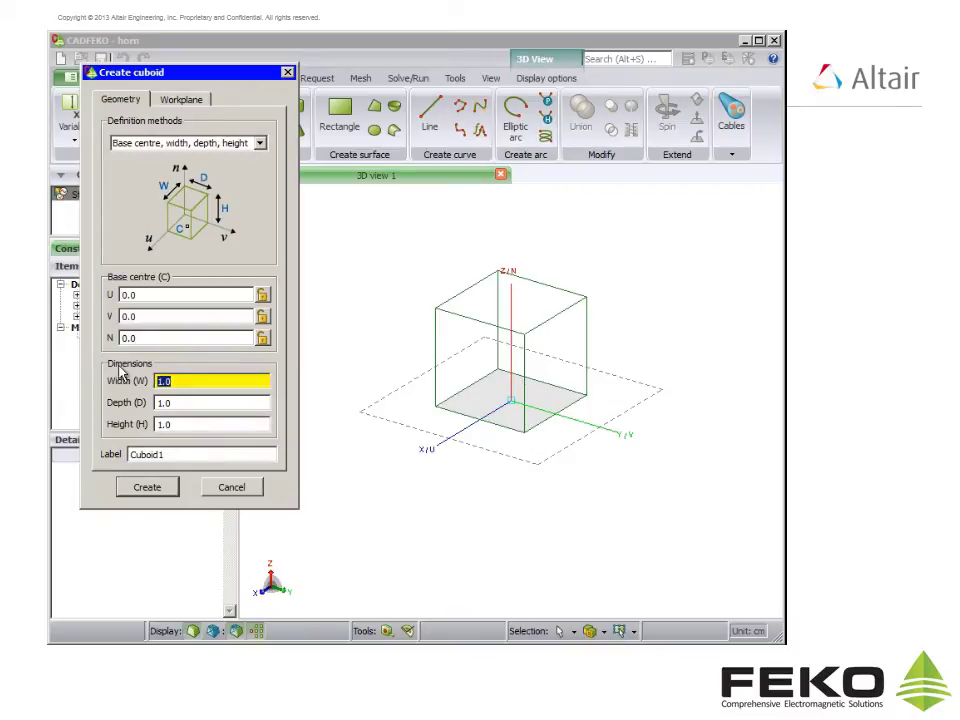
pyautogui.write('12.96')
pyautogui.press('Tab')
pyautogui.write('6.')
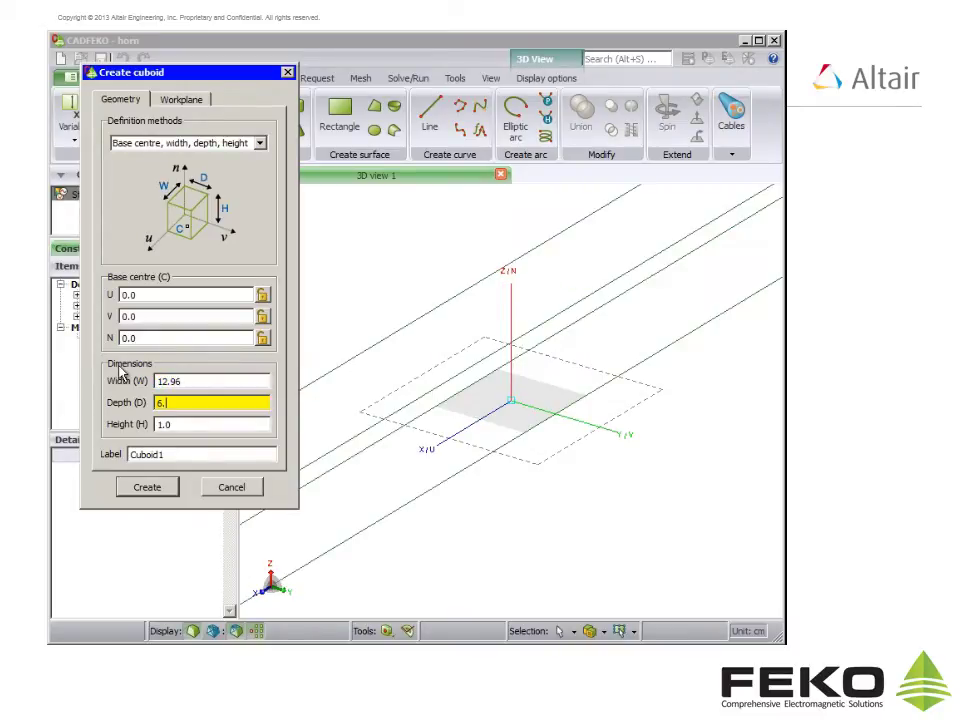
pyautogui.write('48')
pyautogui.press('Tab')
pyautogui.write('30.2')
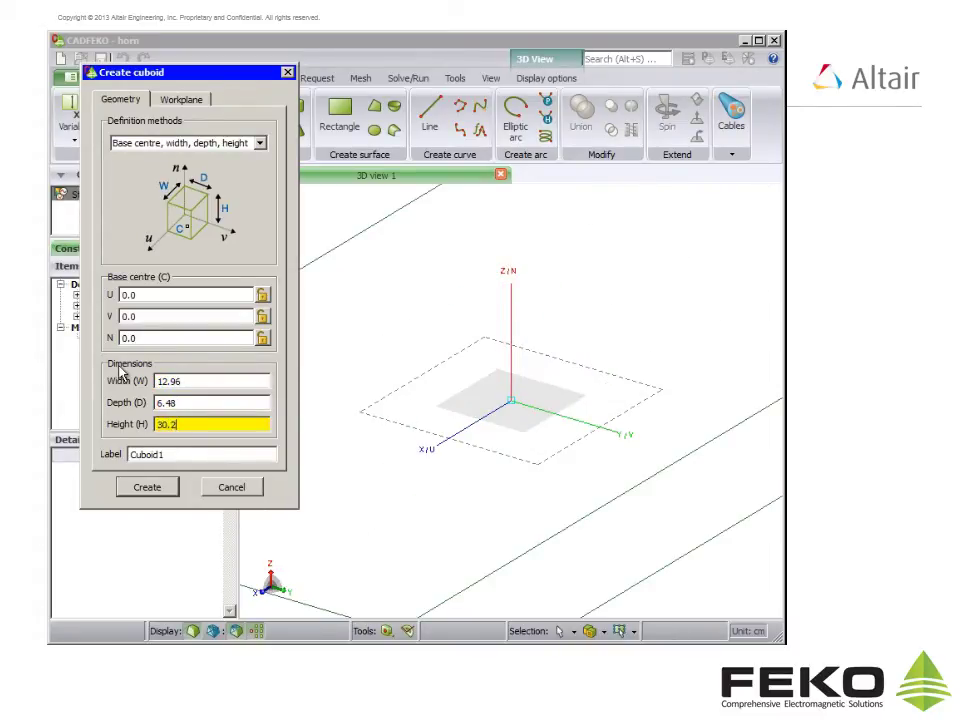
pyautogui.press('Tab')
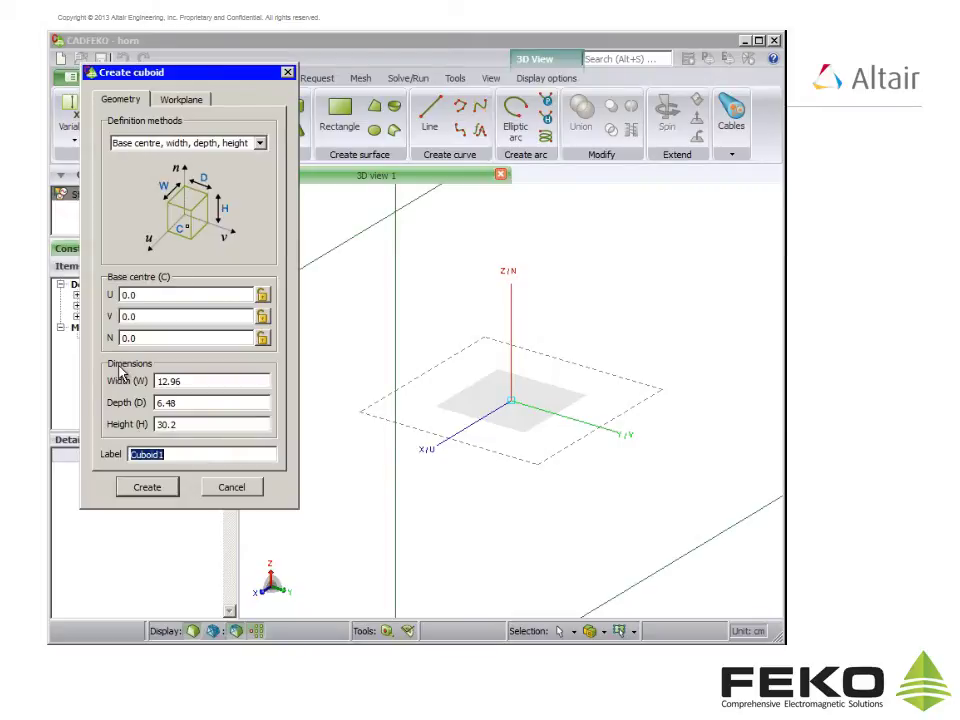
pyautogui.write('waveguide')
pyautogui.click(156, 488)
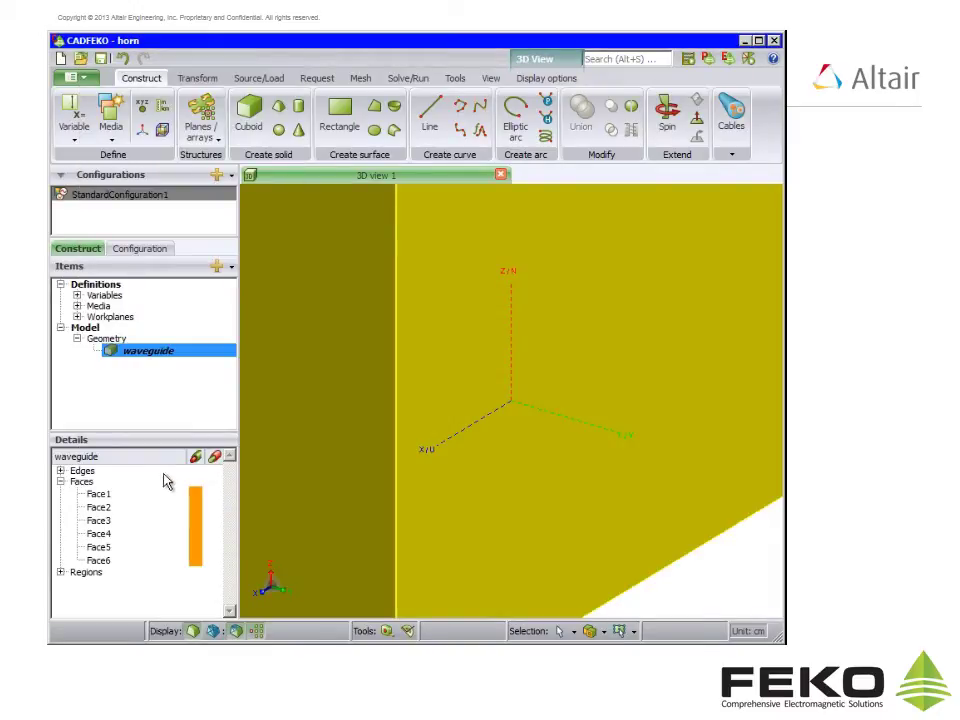
# Step: Zoom to extents and pan down so the whole 30.2 cm waveguide sits lower in view
pyautogui.click(491, 79)
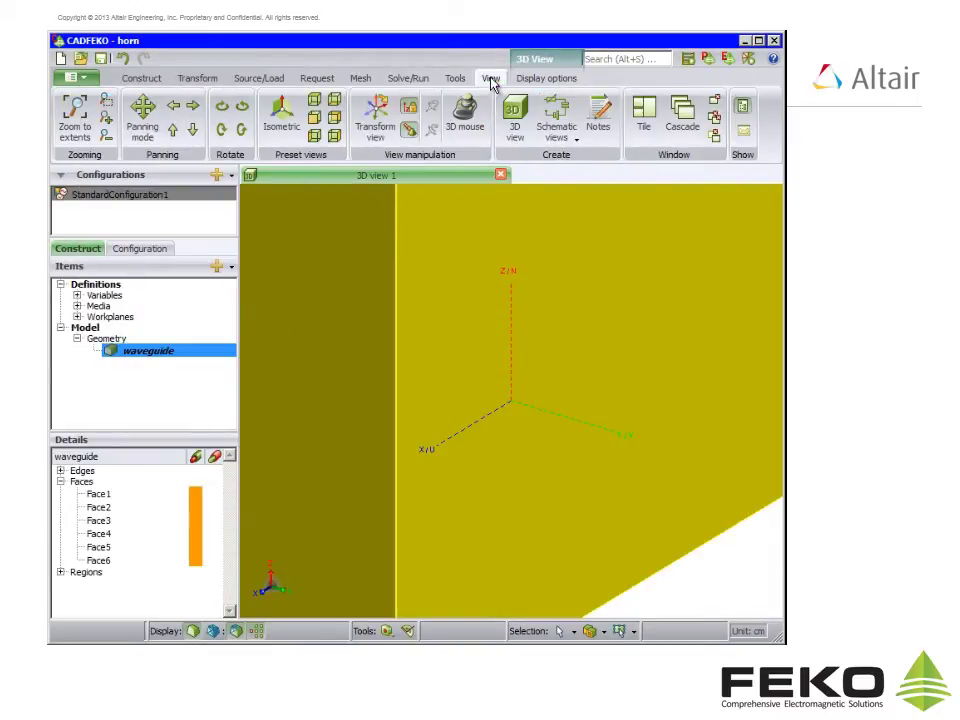
pyautogui.click(80, 115)
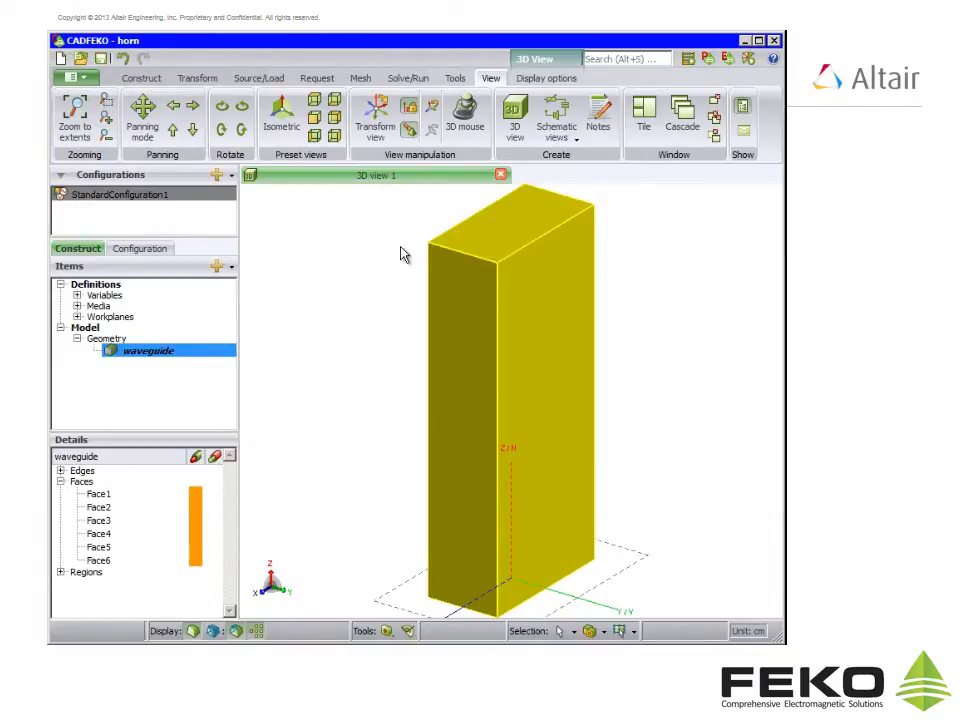
pyautogui.moveTo(399, 253); pyautogui.dragTo(407, 381, button='middle')
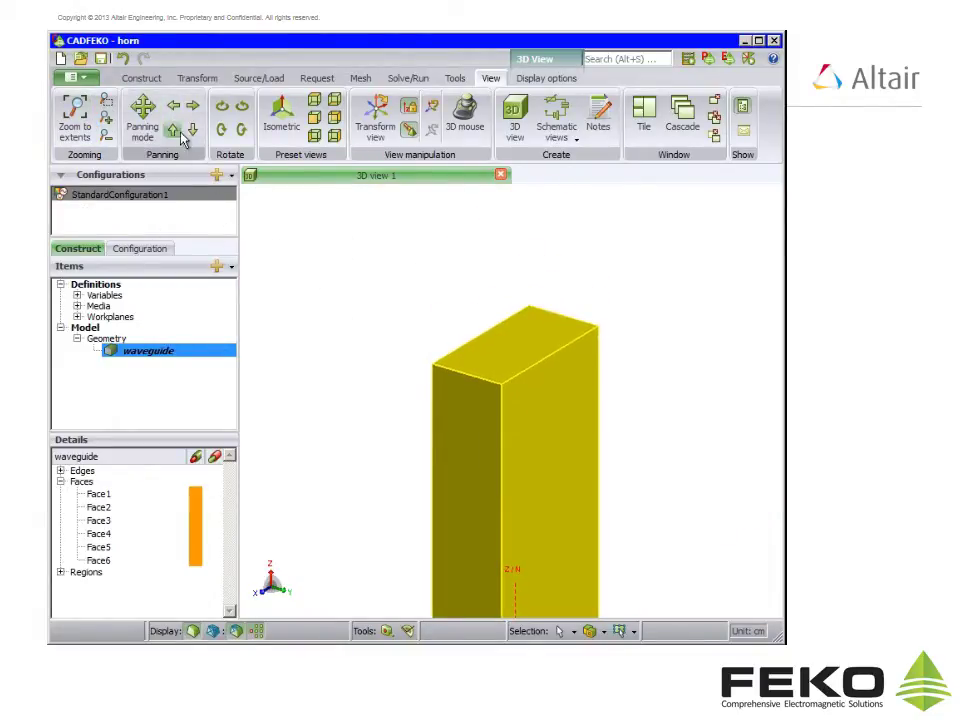
pyautogui.click(145, 82)
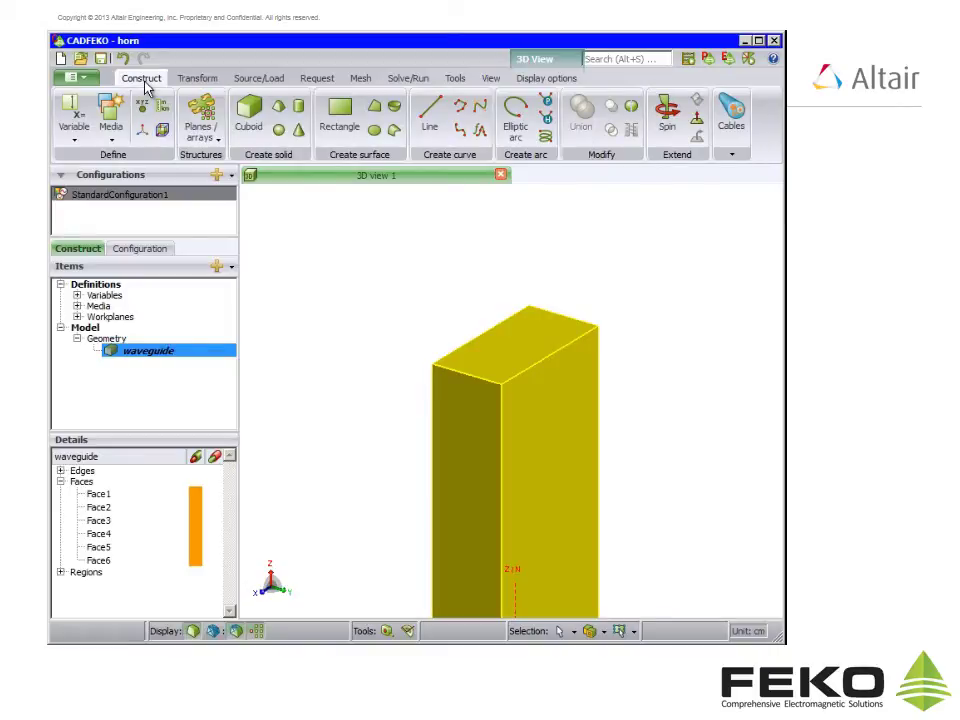
# Step: Start a flare with its workplane origin at the waveguide's top centre (0,0,30.2)
pyautogui.click(272, 108)
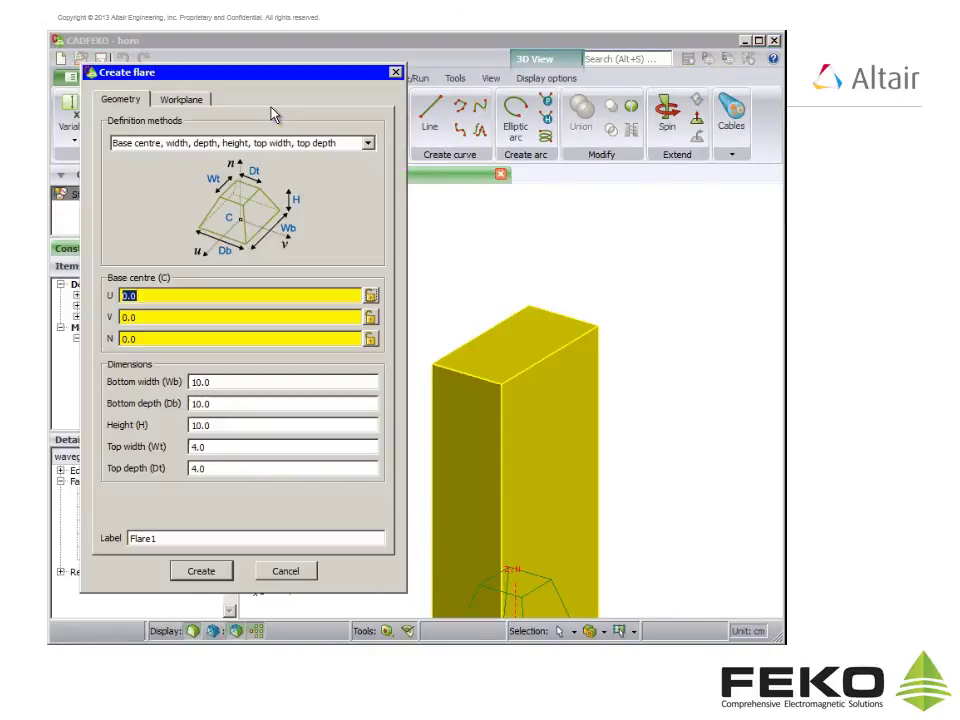
pyautogui.click(196, 100)
pyautogui.hotkey('ctrl', 'shift')
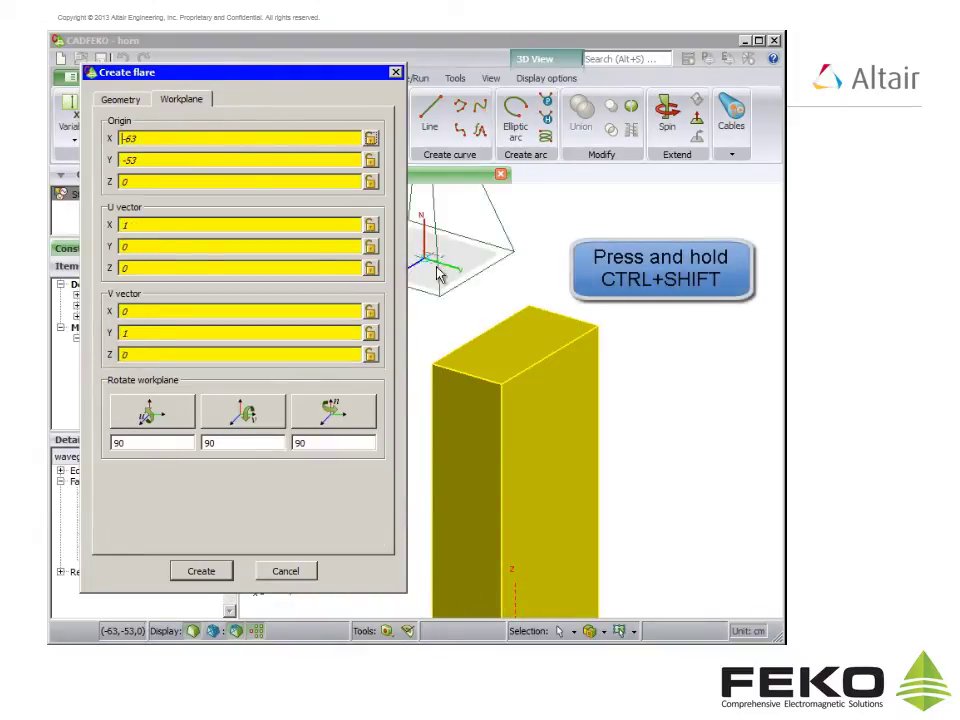
pyautogui.keyDown('ctrl'); pyautogui.keyDown('shift'); pyautogui.click(512, 349); pyautogui.keyUp('shift'); pyautogui.keyUp('ctrl')
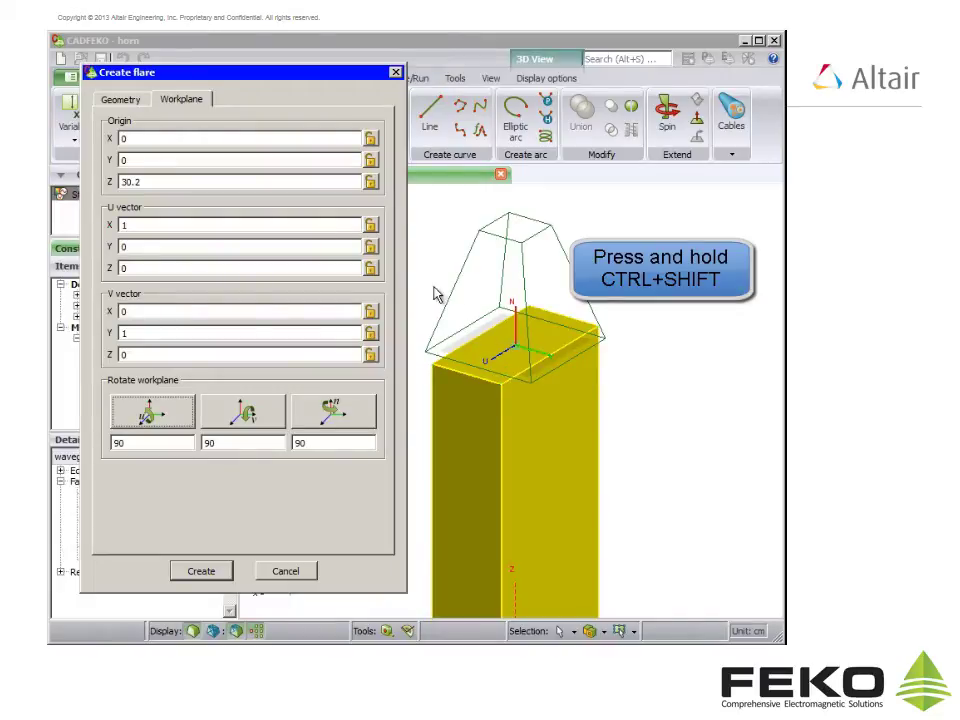
pyautogui.click(122, 100)
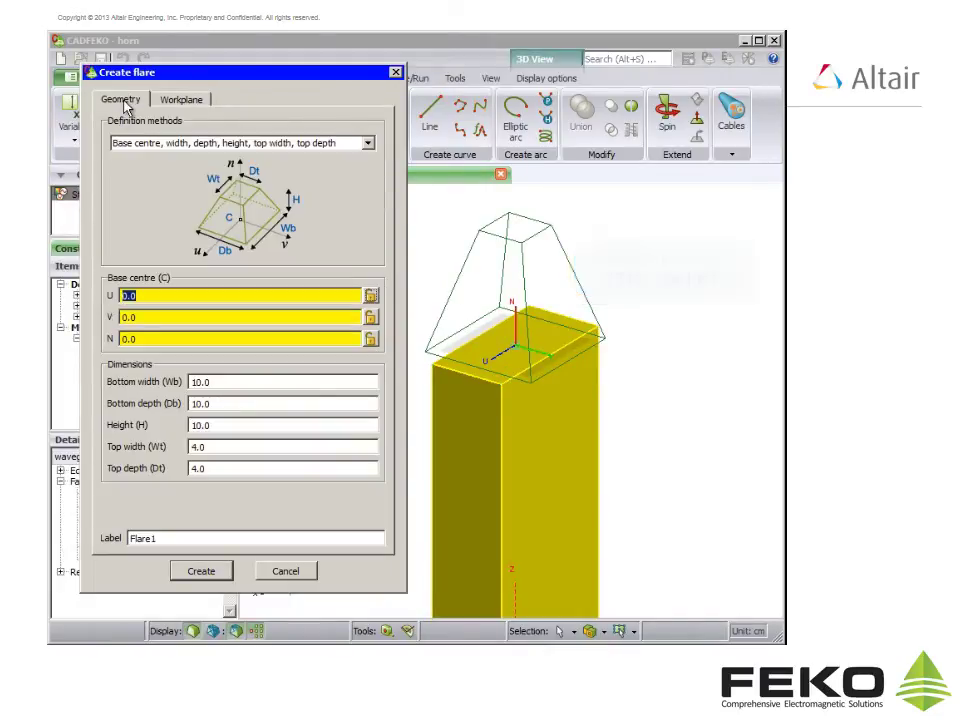
# Step: Give the flare base 12.96 × 6.48, height 46, top 55 × 42.8, and create Flare1
pyautogui.doubleClick(225, 381)
pyautogui.write('18')
pyautogui.keyDown('ctrl'); pyautogui.keyDown('shift'); pyautogui.click(500, 392); pyautogui.keyUp('shift'); pyautogui.keyUp('ctrl')
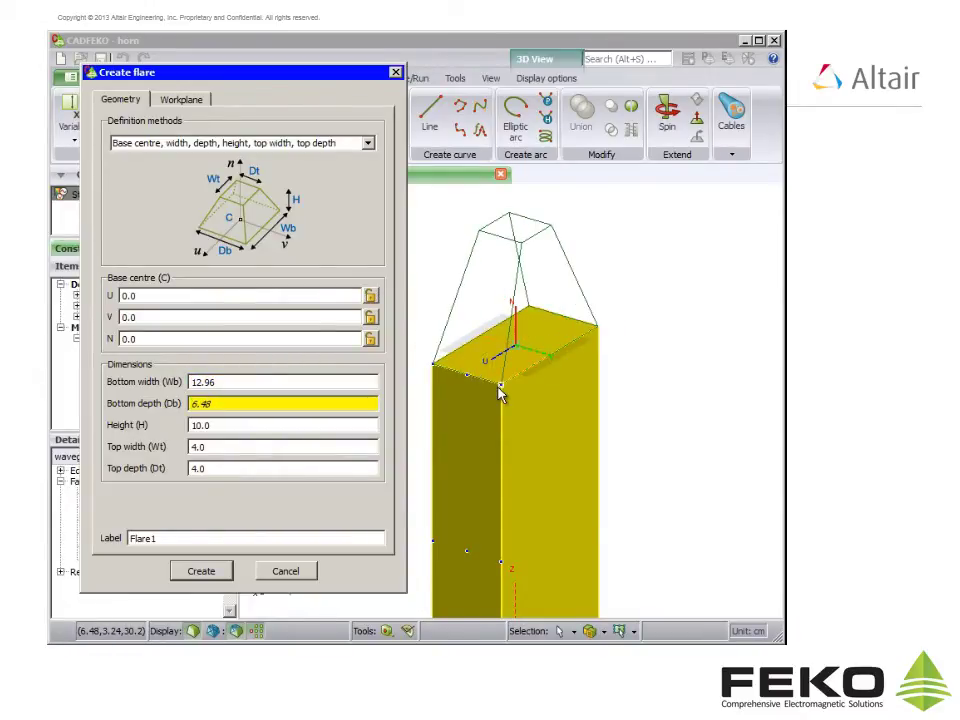
pyautogui.keyDown('ctrl'); pyautogui.keyDown('shift'); pyautogui.click(500, 392); pyautogui.keyUp('shift'); pyautogui.keyUp('ctrl')
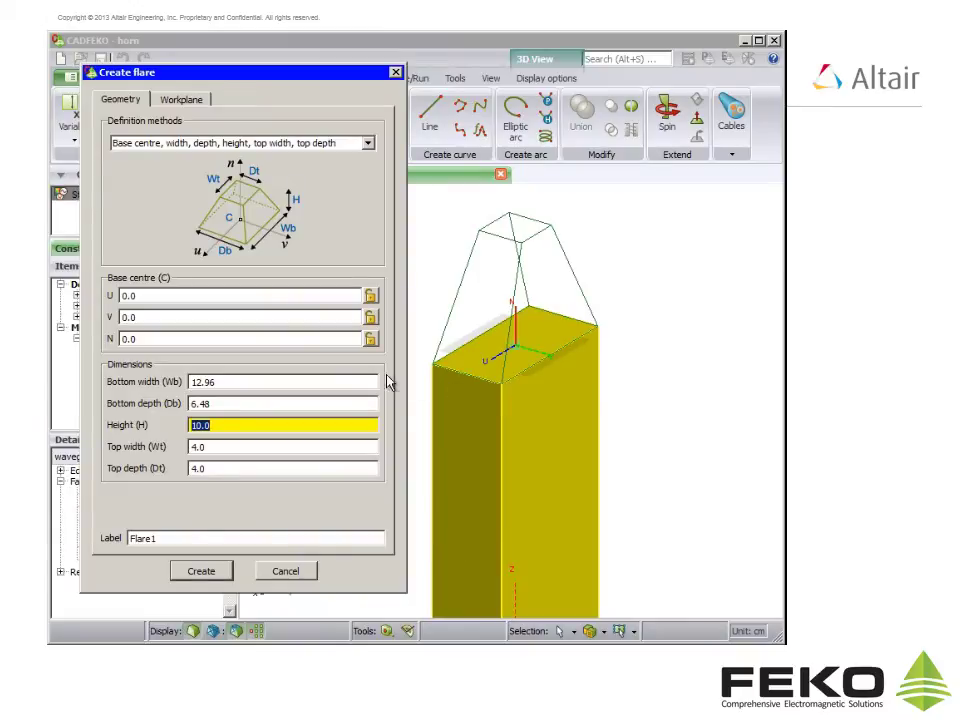
pyautogui.write('46')
pyautogui.press('Tab')
pyautogui.write('55')
pyautogui.press('Tab')
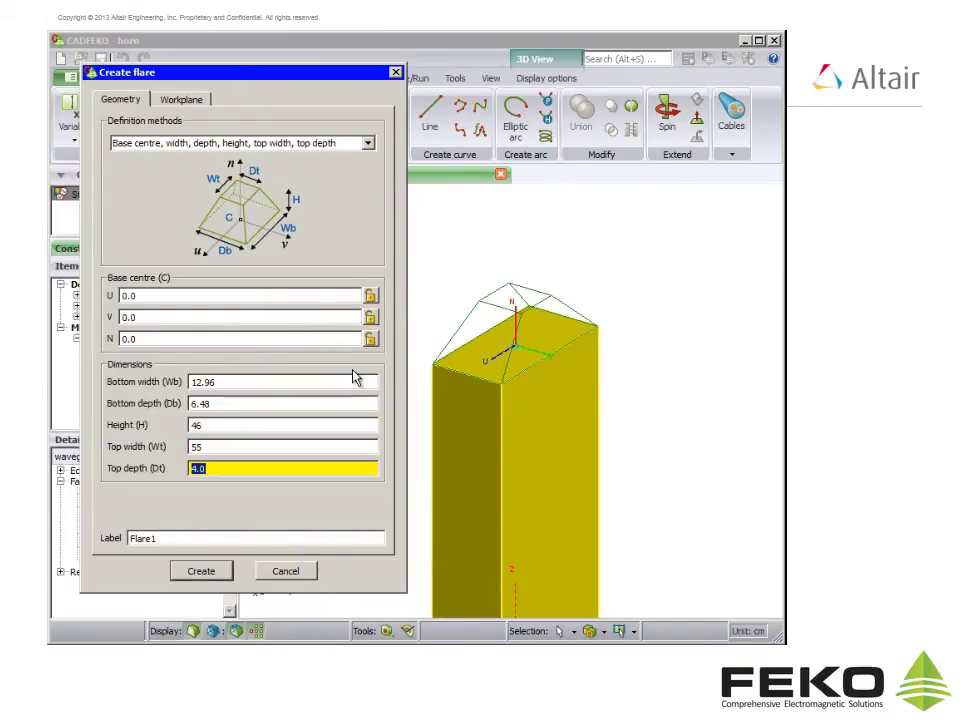
pyautogui.write('42.8')
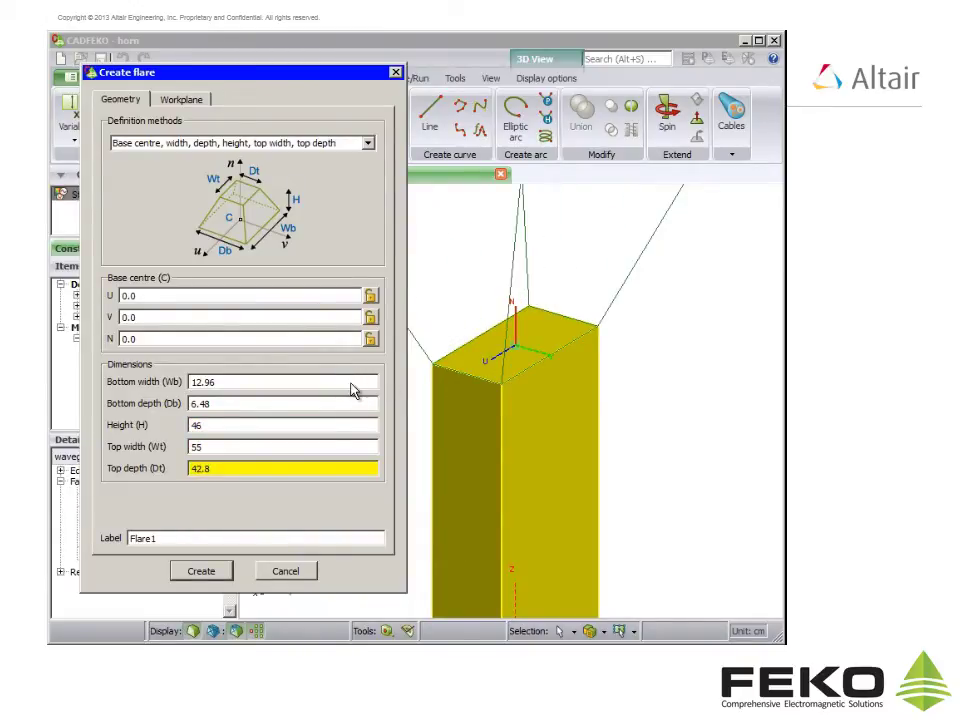
pyautogui.click(205, 572)
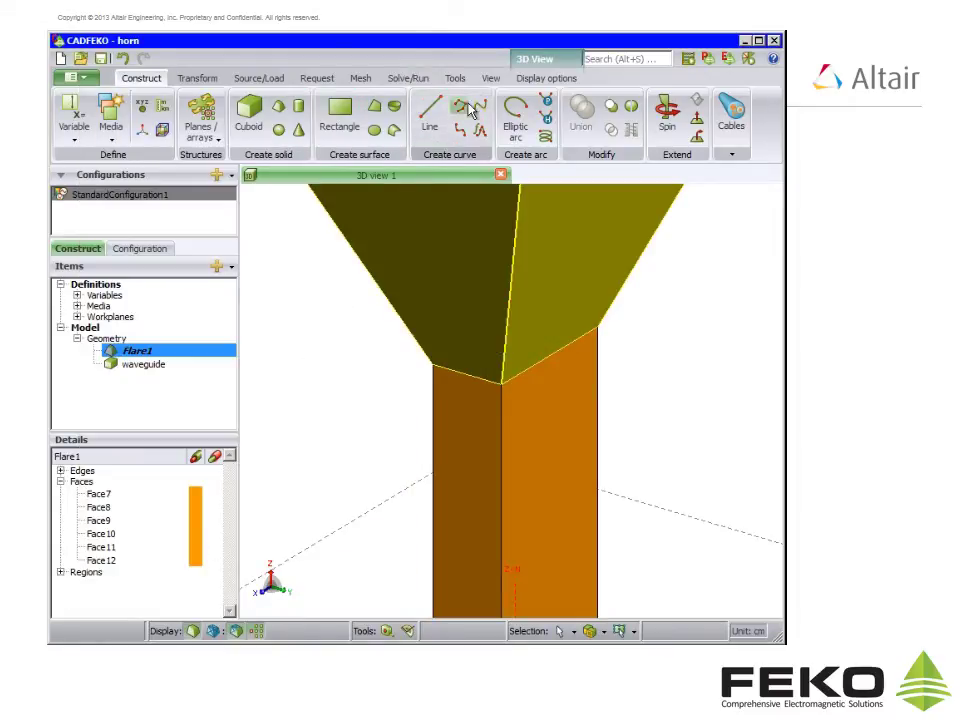
# Step: Fit the model in view and unite Flare1 with waveguide into Union1
pyautogui.click(490, 78)
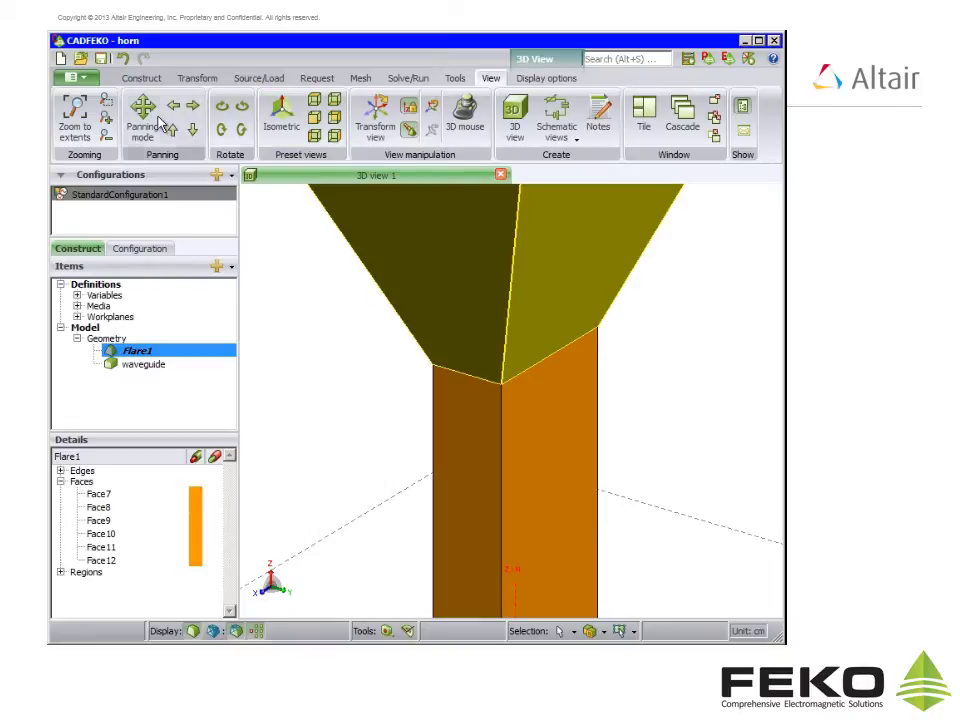
pyautogui.click(85, 133)
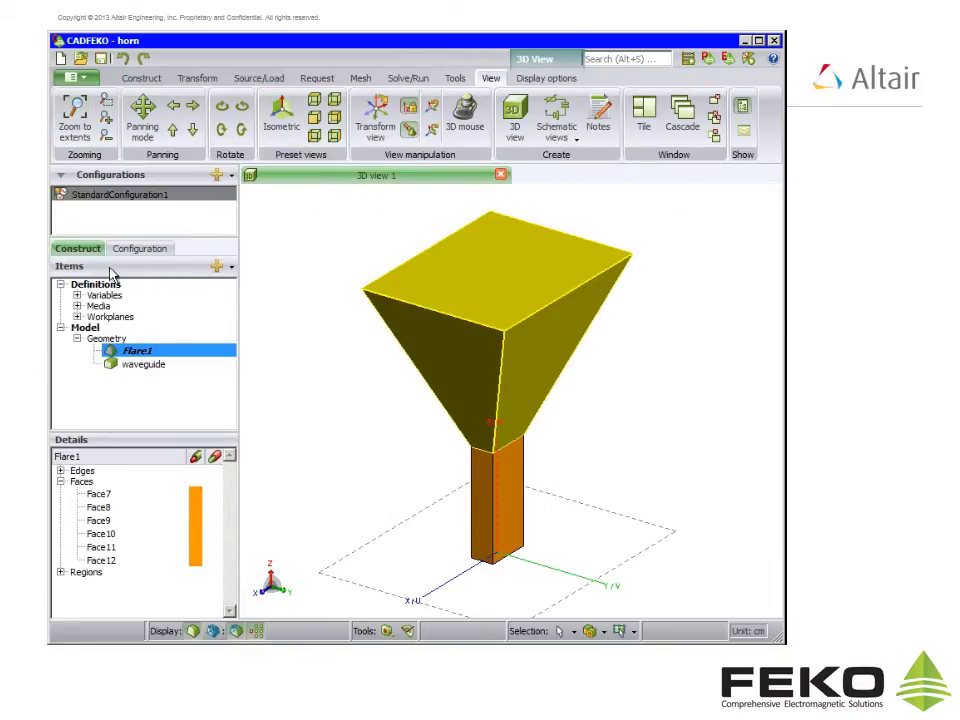
pyautogui.keyDown('ctrl'); pyautogui.click(162, 367); pyautogui.keyUp('ctrl')
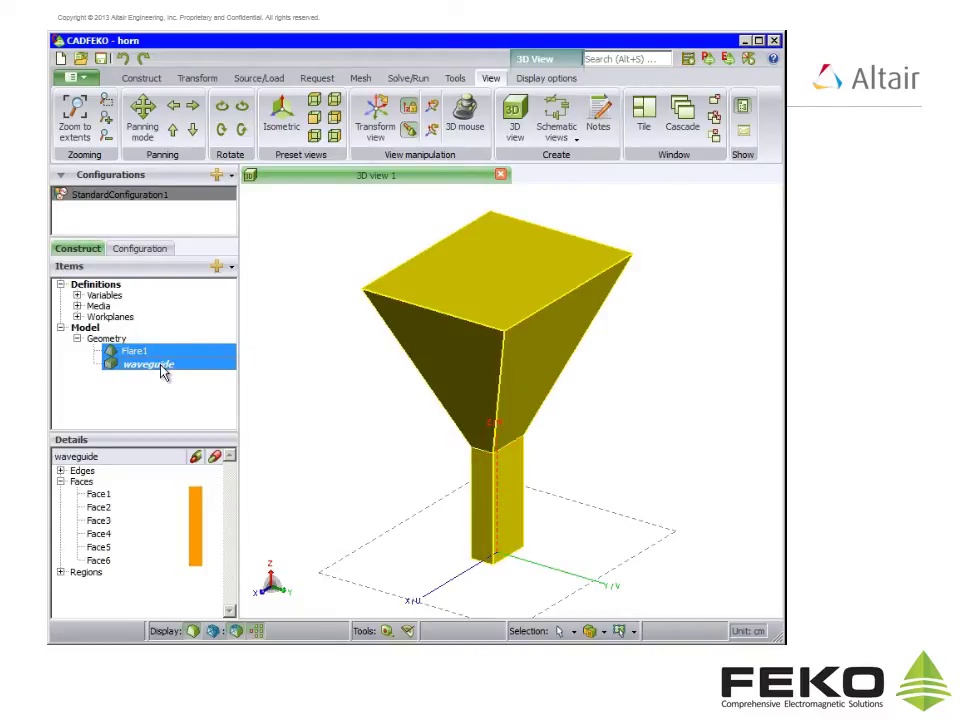
pyautogui.click(141, 80)
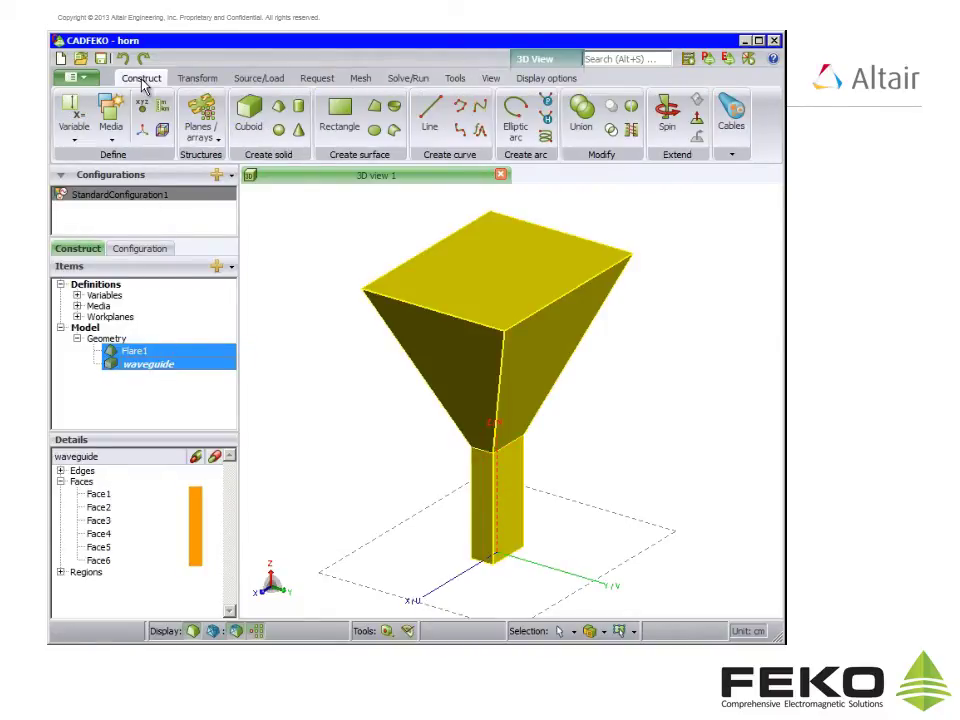
pyautogui.click(580, 115)
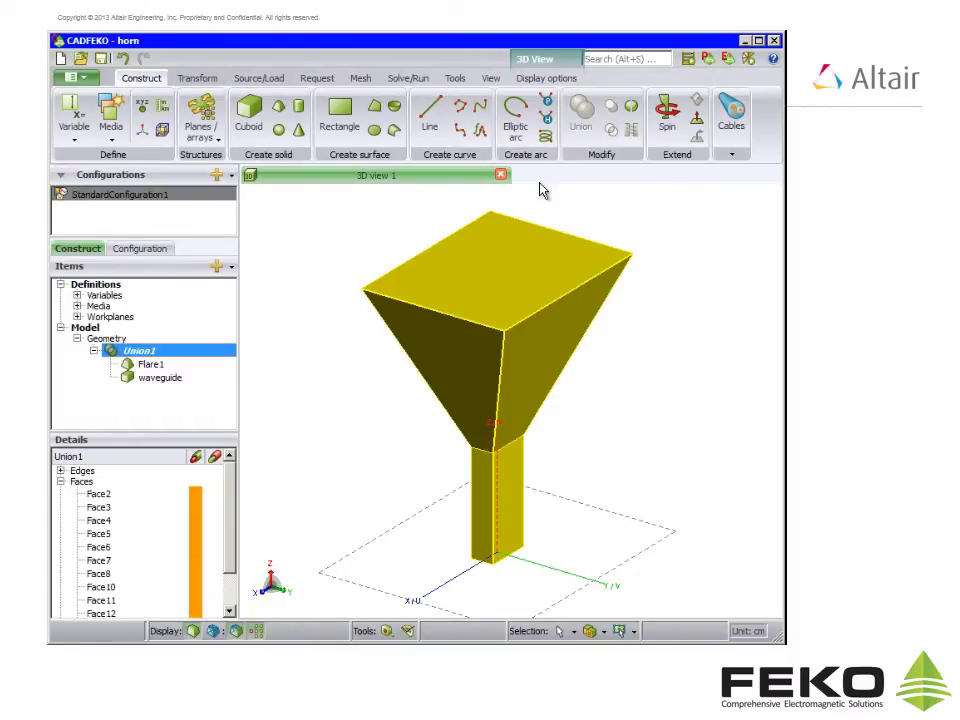
# Step: Delete the horn's top aperture face
pyautogui.click(485, 247)
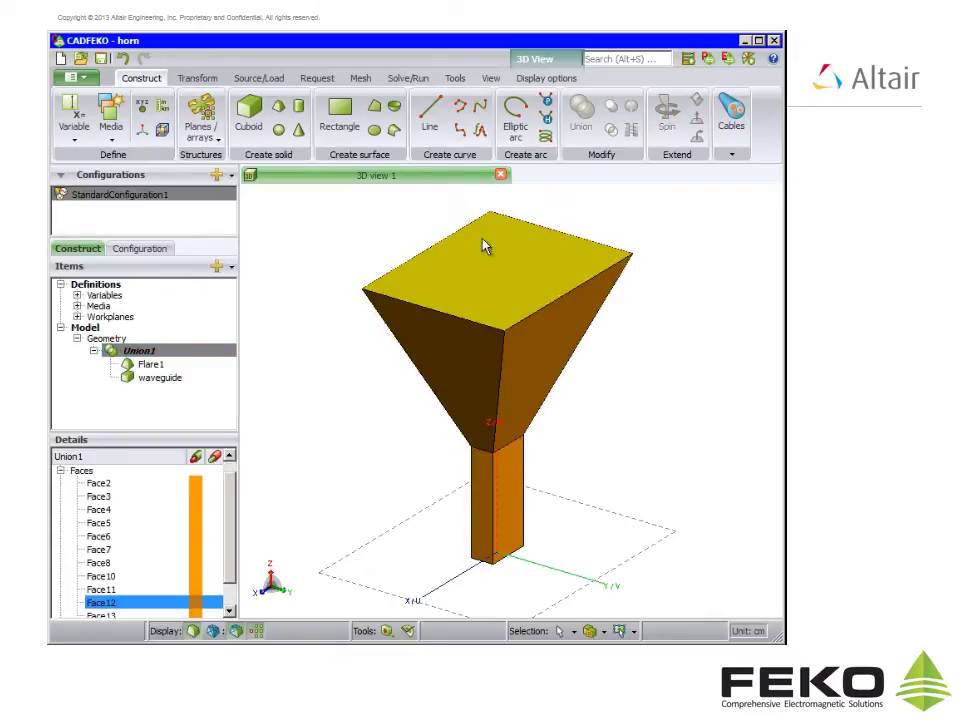
pyautogui.rightClick(485, 246)
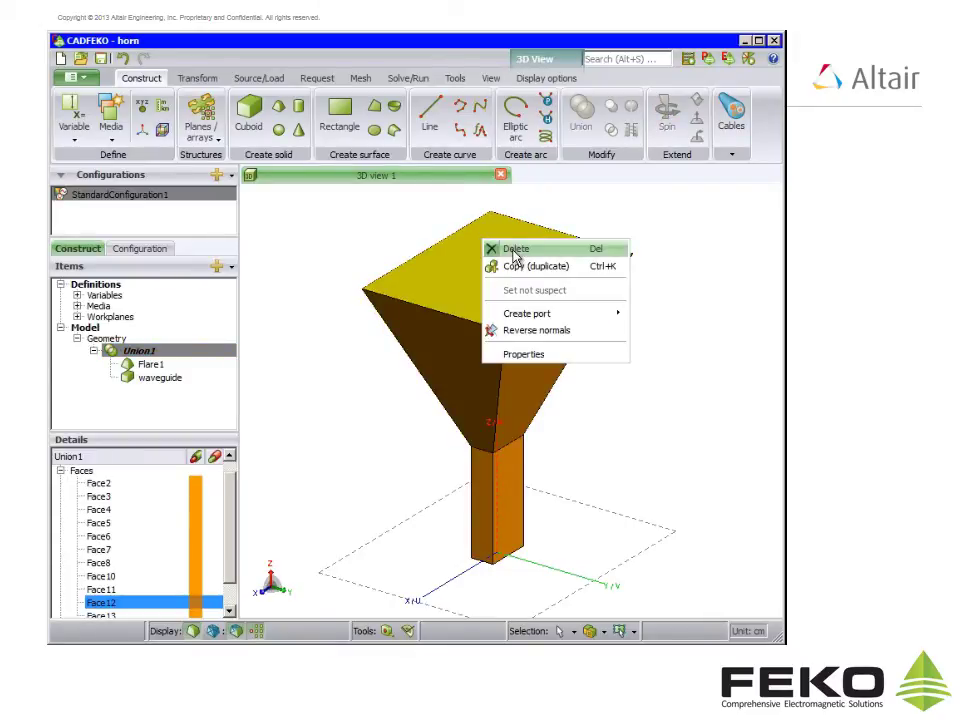
pyautogui.click(515, 250)
# Step: Delete the internal throat face where the flare meets the waveguide
pyautogui.moveTo(514, 253); pyautogui.dragTo(510, 386)
pyautogui.click(510, 383)
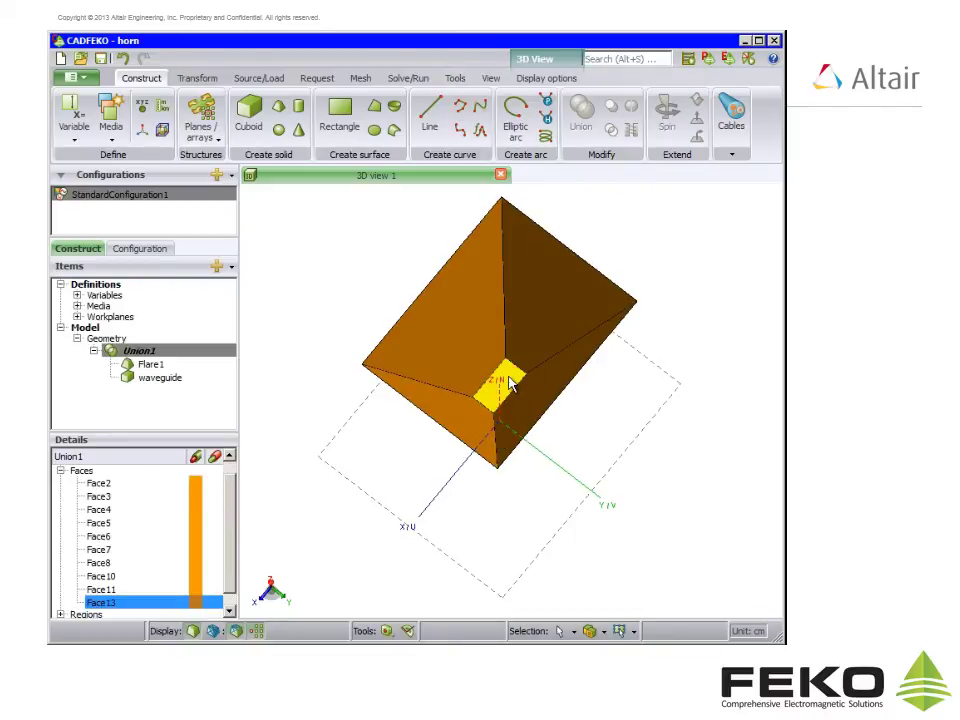
pyautogui.rightClick(509, 382)
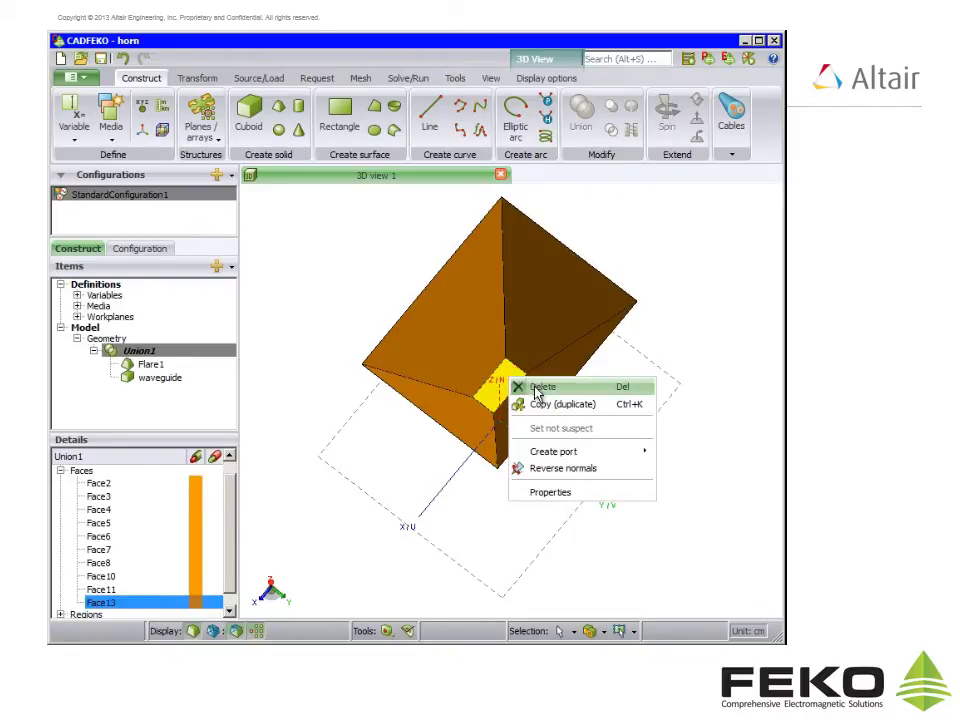
pyautogui.click(537, 388)
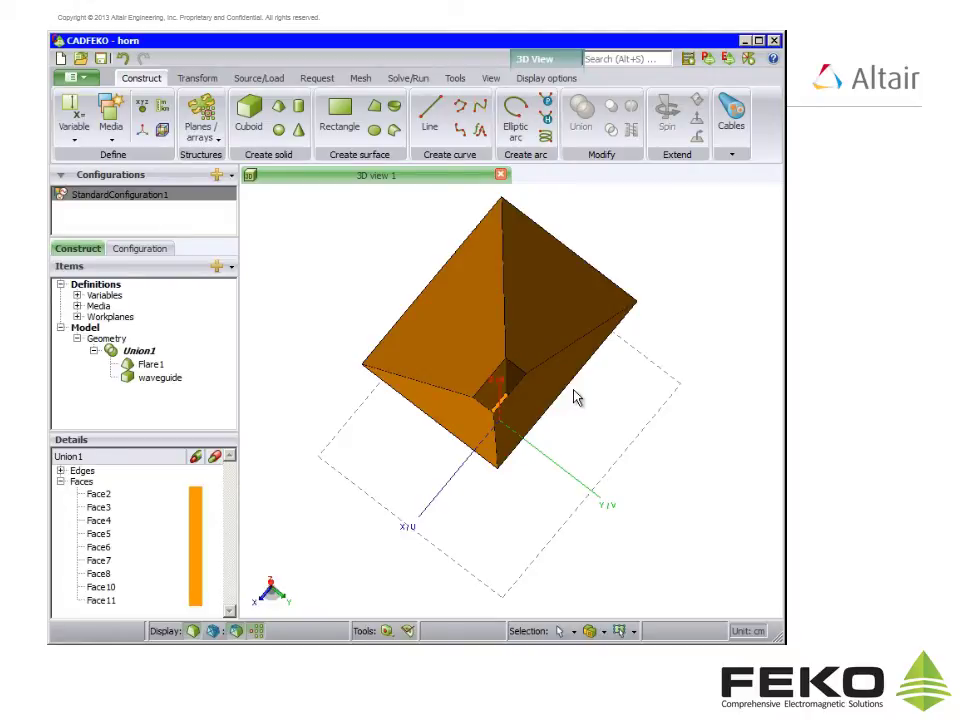
pyautogui.click(204, 84)
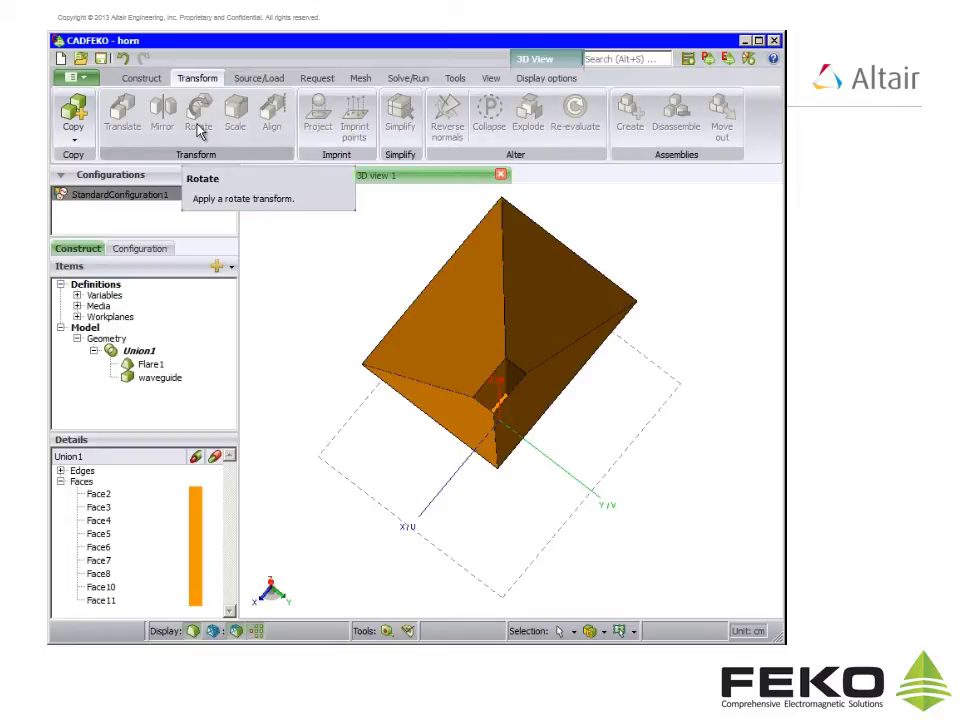
pyautogui.click(252, 82)
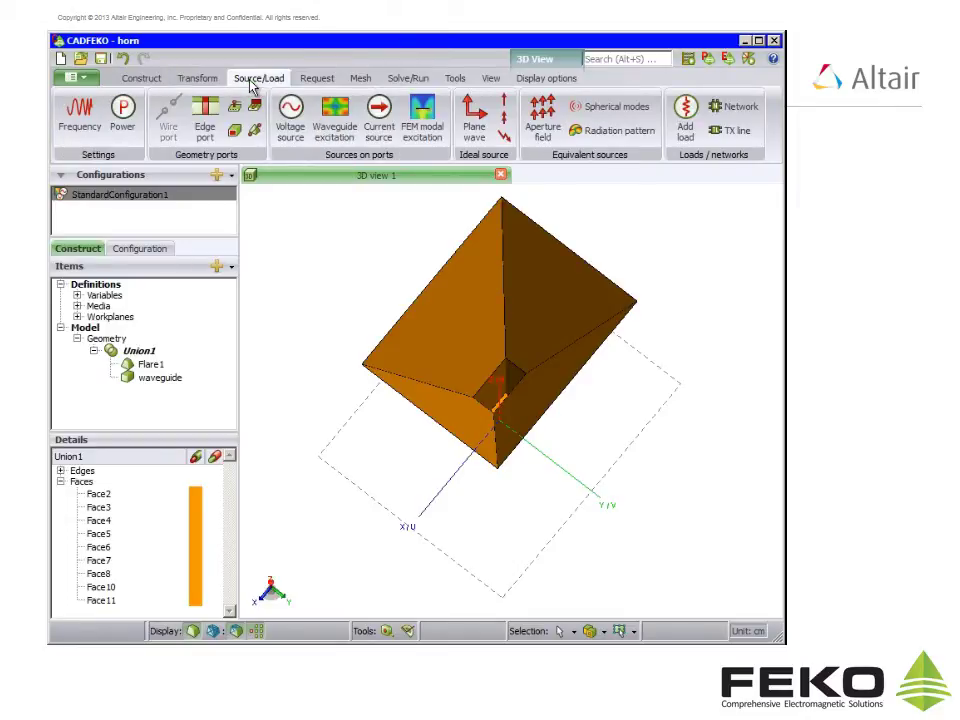
# Step: Add waveguide port Port1 on the waveguide's end face, Union1.Face5
pyautogui.click(234, 134)
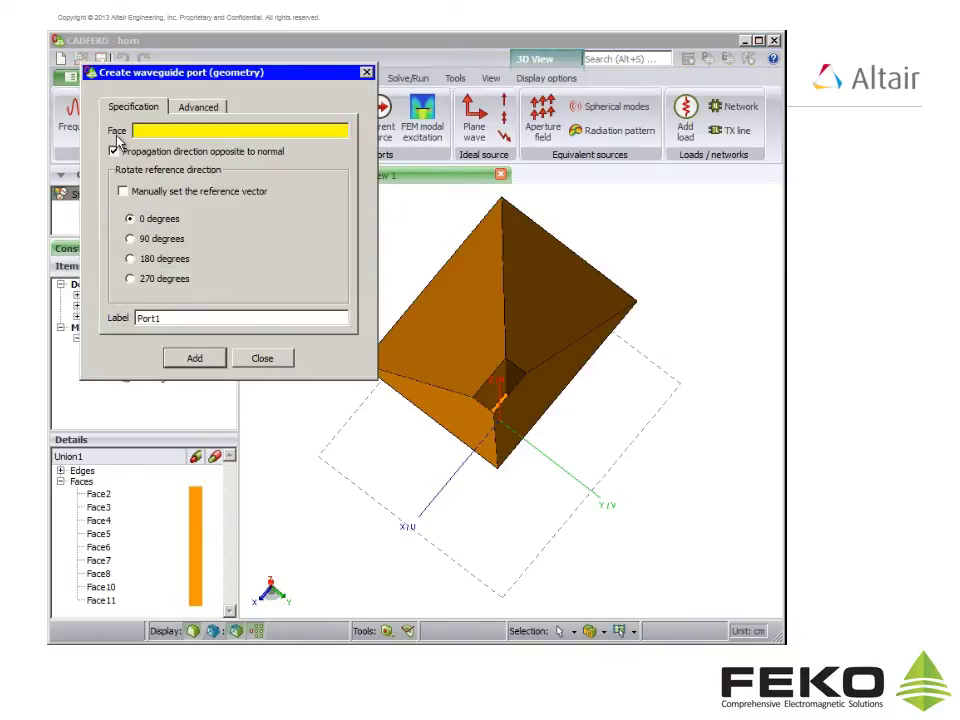
pyautogui.moveTo(492, 250); pyautogui.dragTo(501, 401)
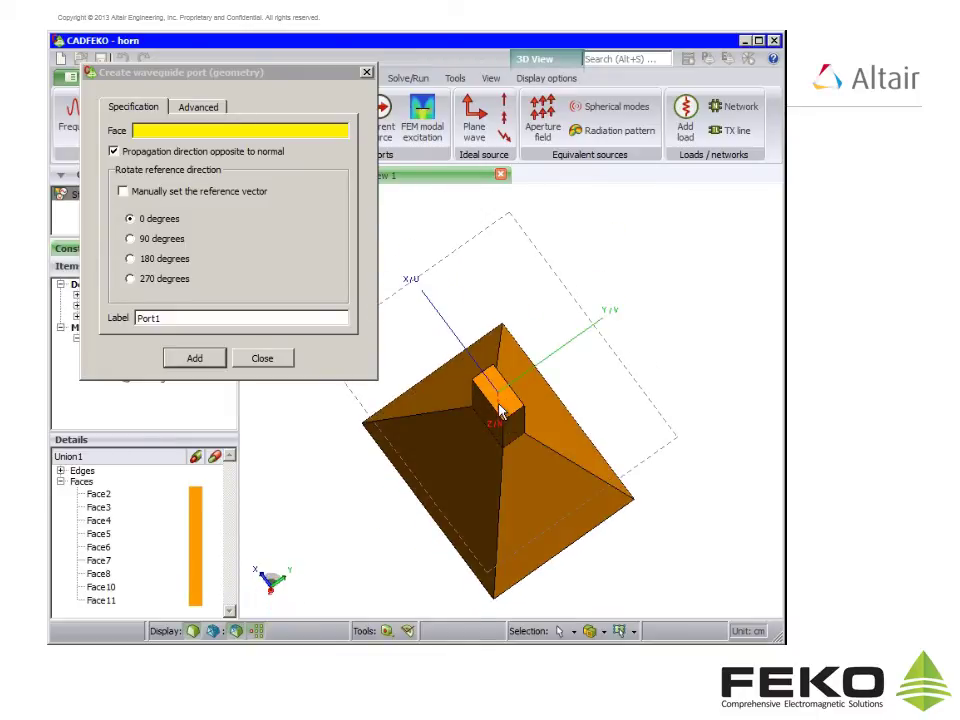
pyautogui.scroll(3, 501, 401)
pyautogui.click(504, 399)
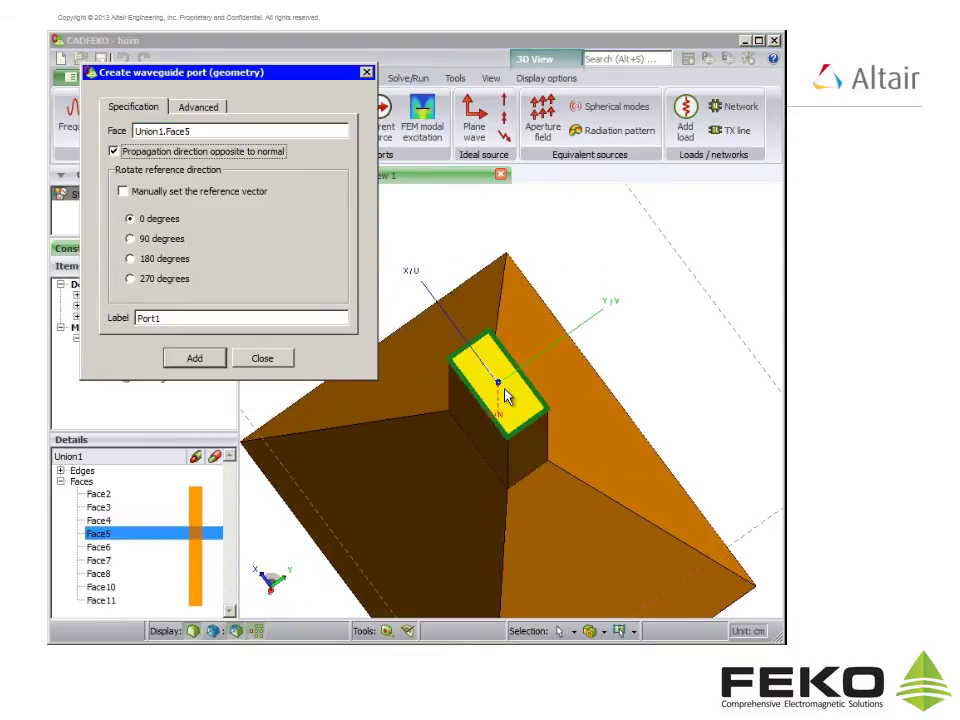
pyautogui.click(207, 359)
pyautogui.click(262, 359)
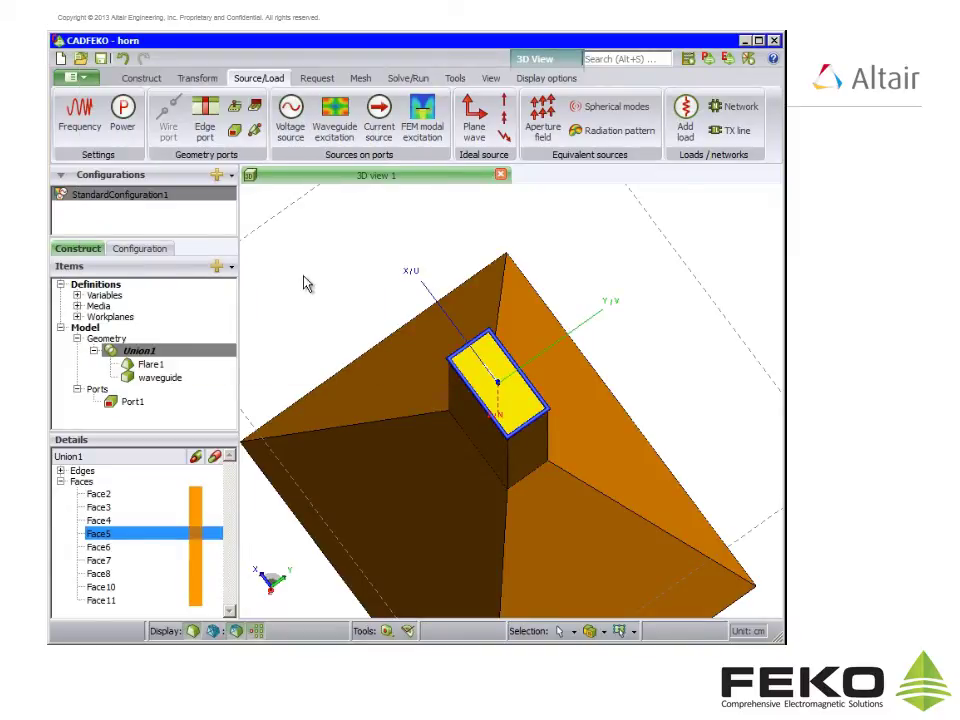
# Step: Add WaveguideExcitation1 on Port1, fundamental mode only, magnitude 1, phase 0
pyautogui.click(335, 146)
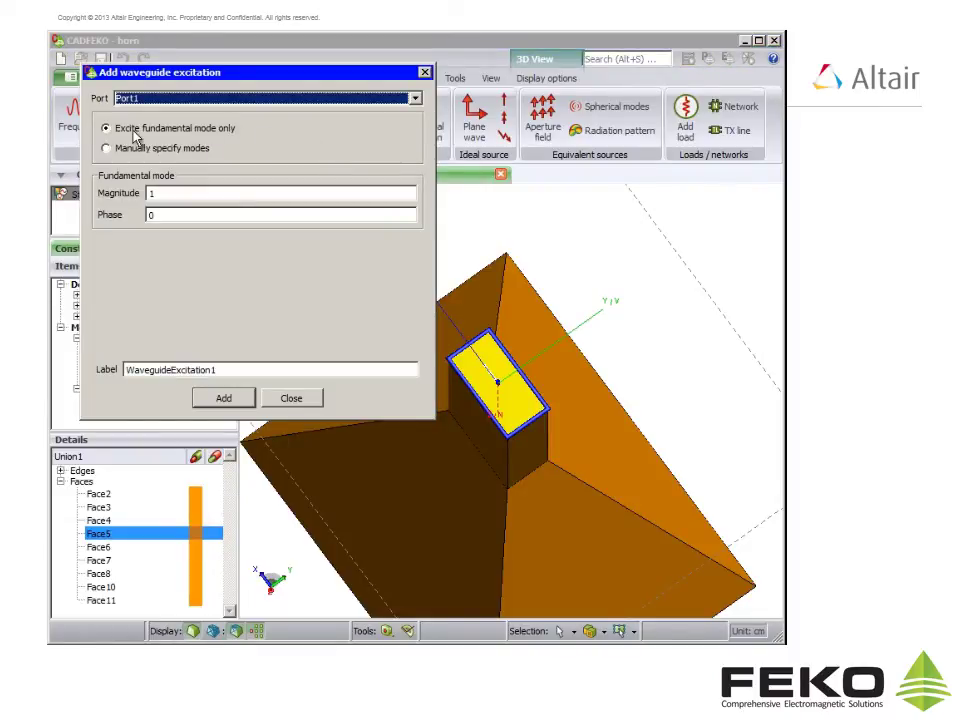
pyautogui.click(224, 399)
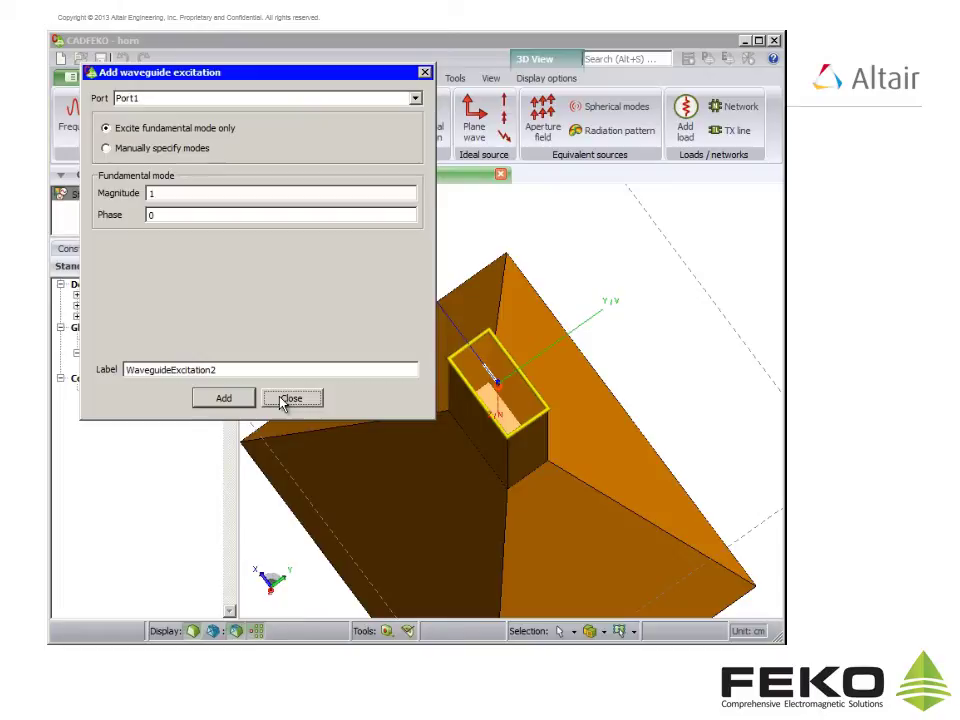
pyautogui.click(288, 399)
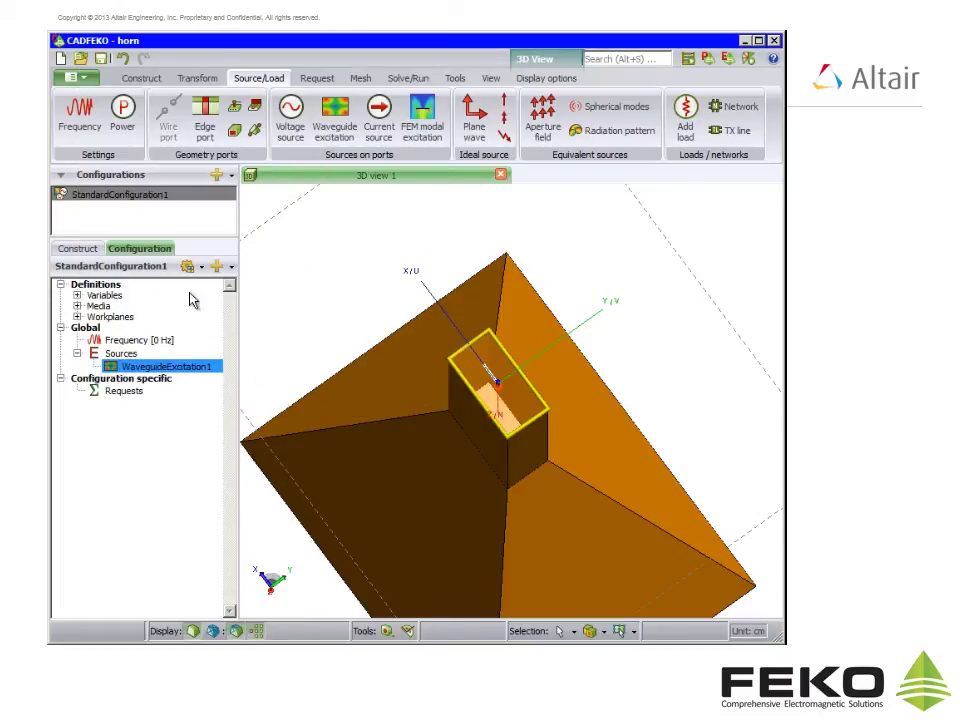
# Step: Set a single solution frequency of 1.645e9 Hz
pyautogui.click(80, 118)
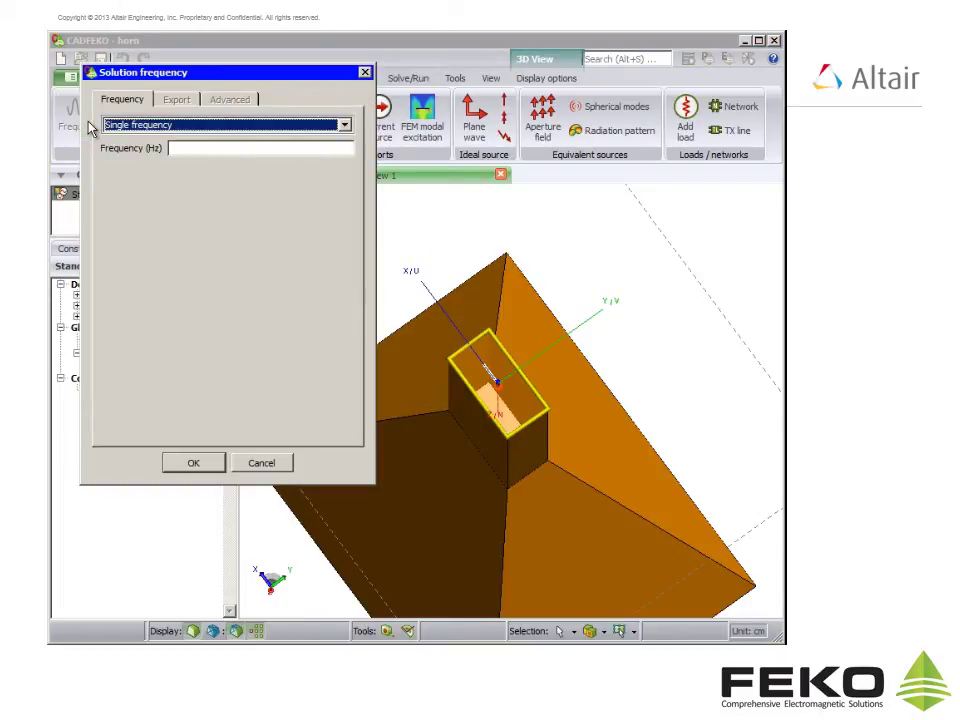
pyautogui.write('1.645e9')
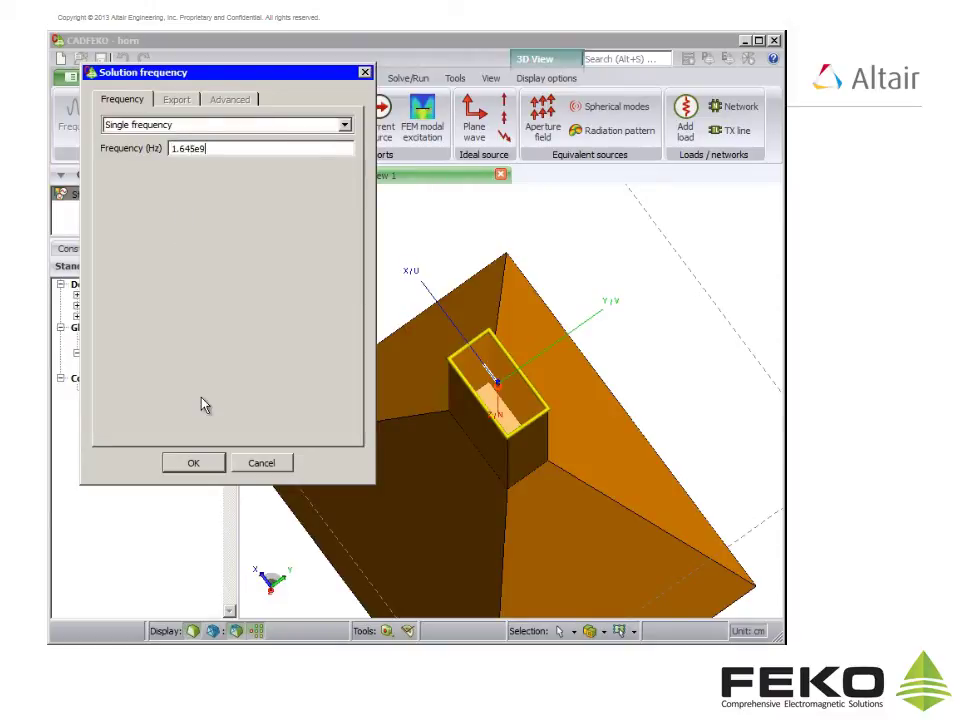
pyautogui.click(212, 466)
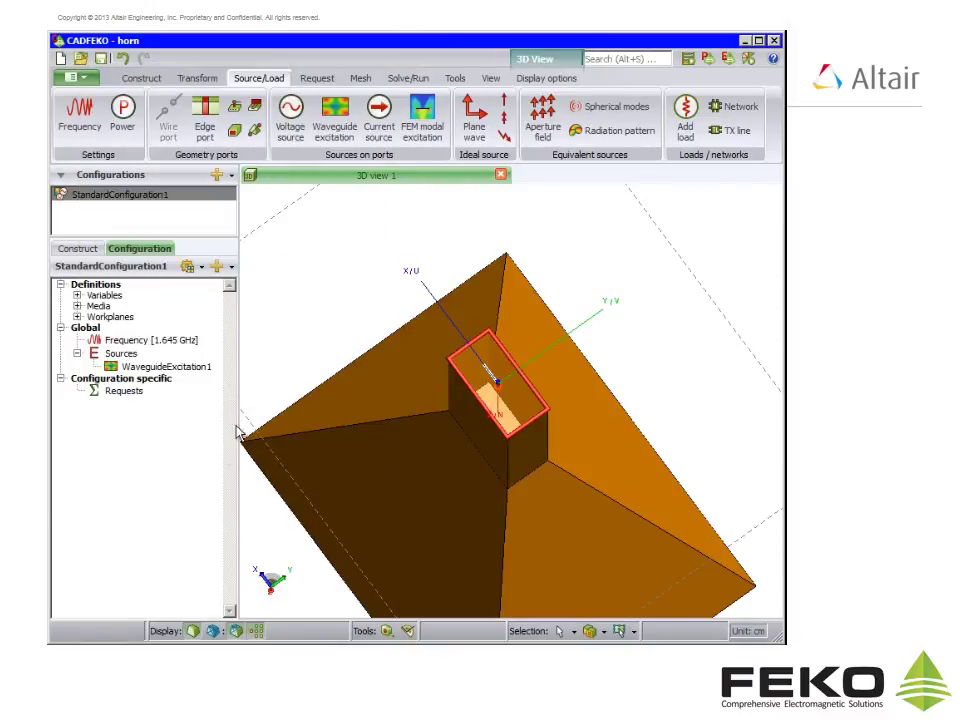
# Step: Show the horn in an isometric view zoomed to extents
pyautogui.click(490, 78)
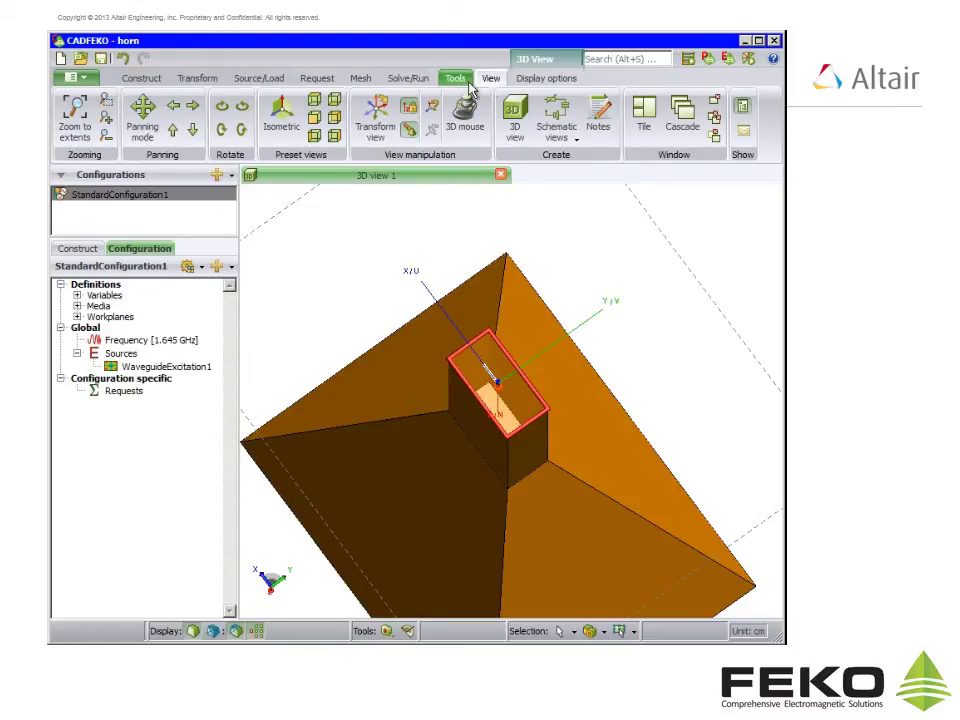
pyautogui.click(285, 122)
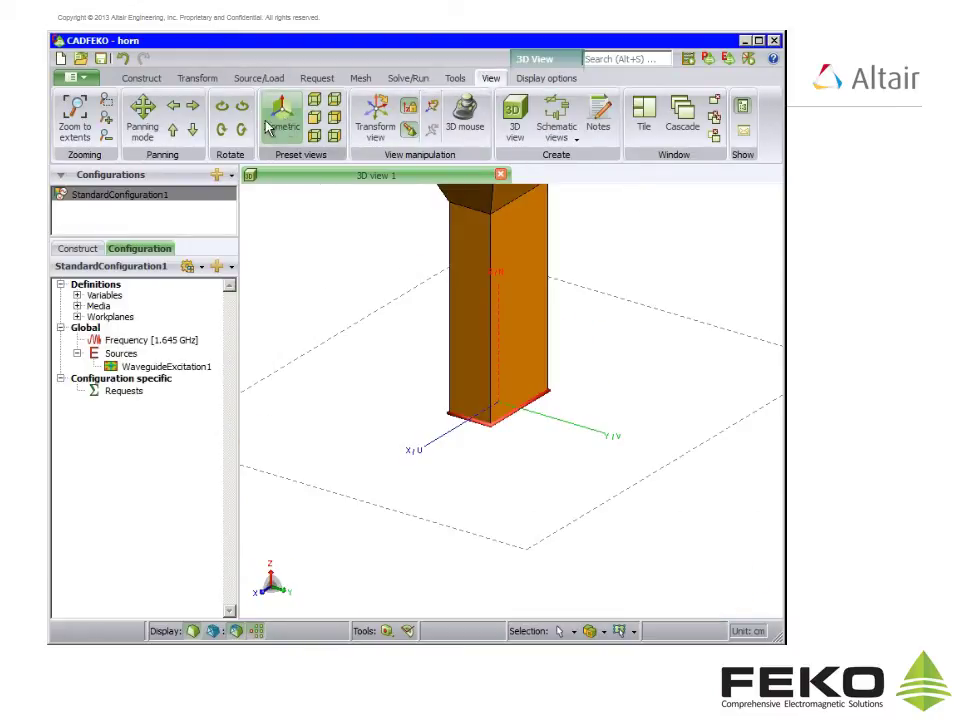
pyautogui.click(76, 118)
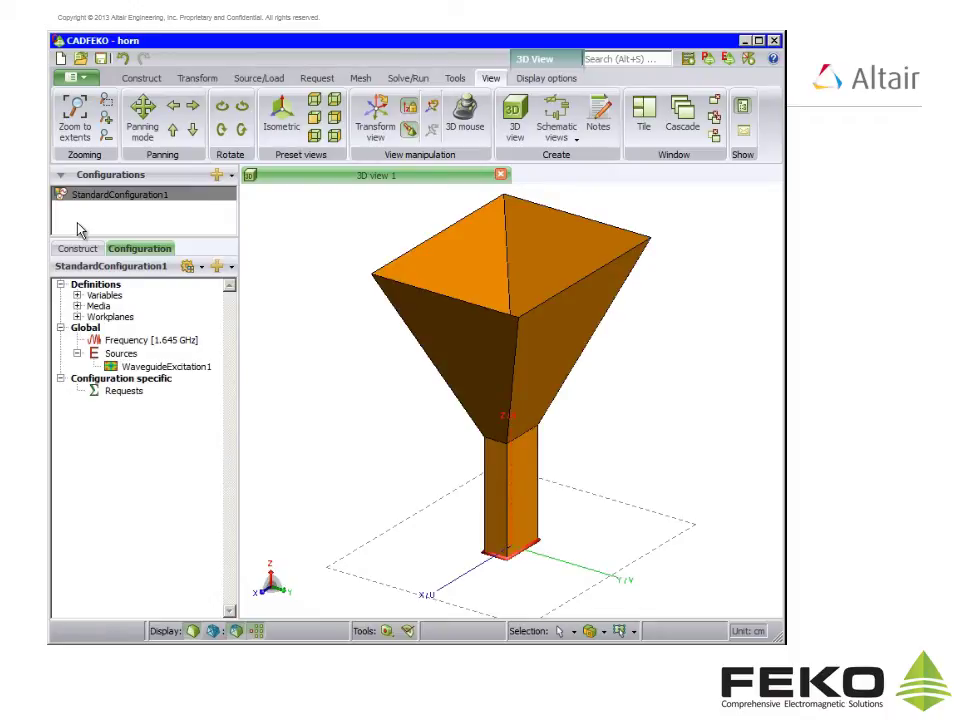
# Step: Start a Cartesian near-field request spanning (-27,-21,76.2) to (27,21,76.2)
pyautogui.click(313, 80)
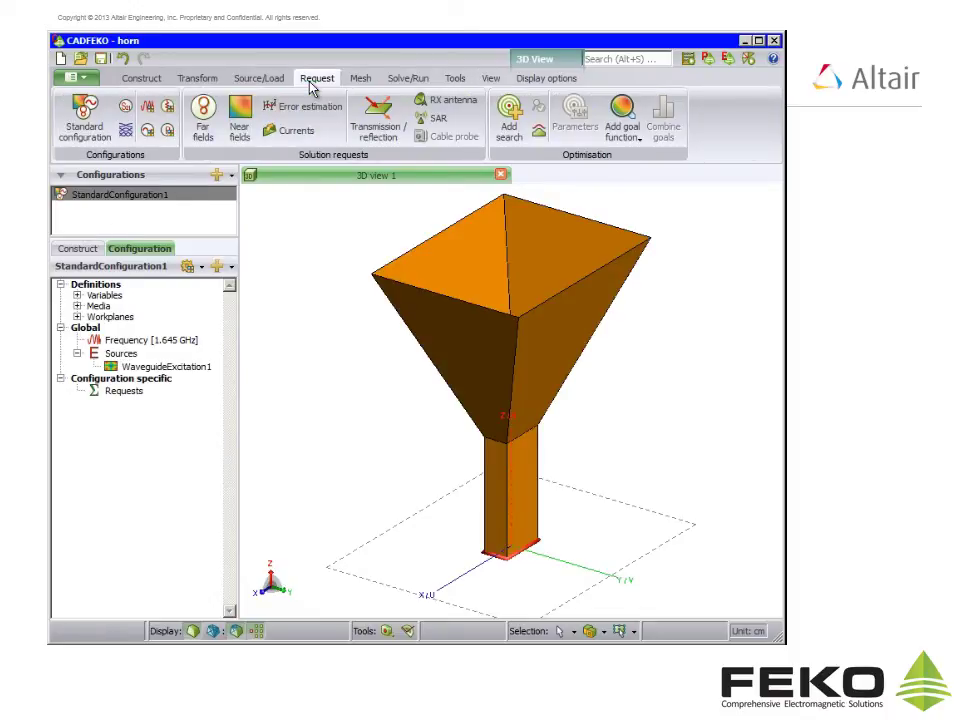
pyautogui.click(240, 137)
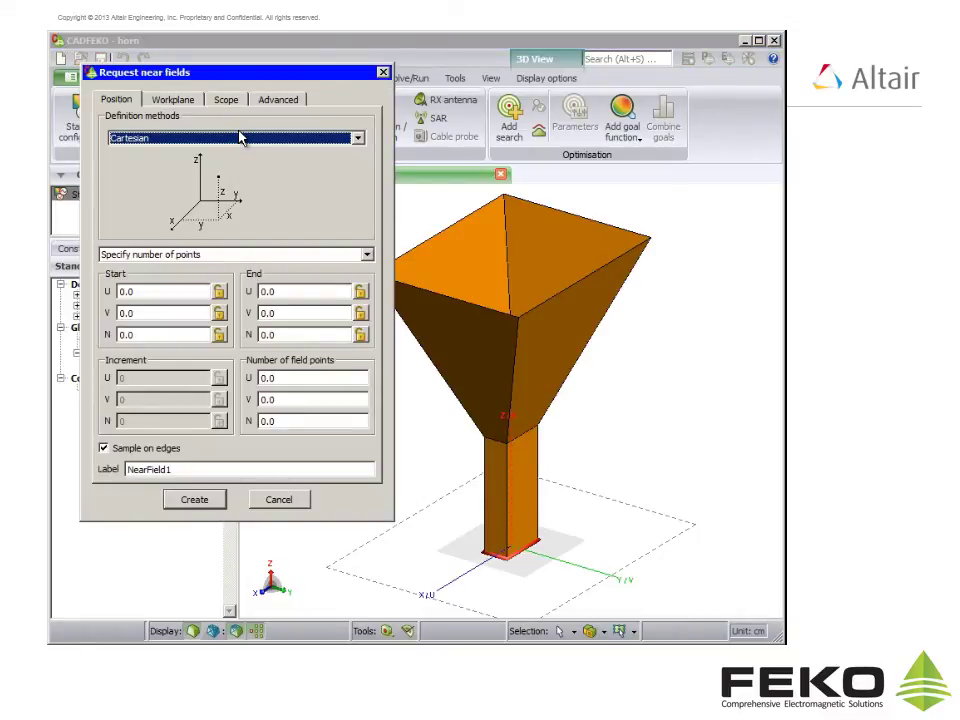
pyautogui.click(112, 291)
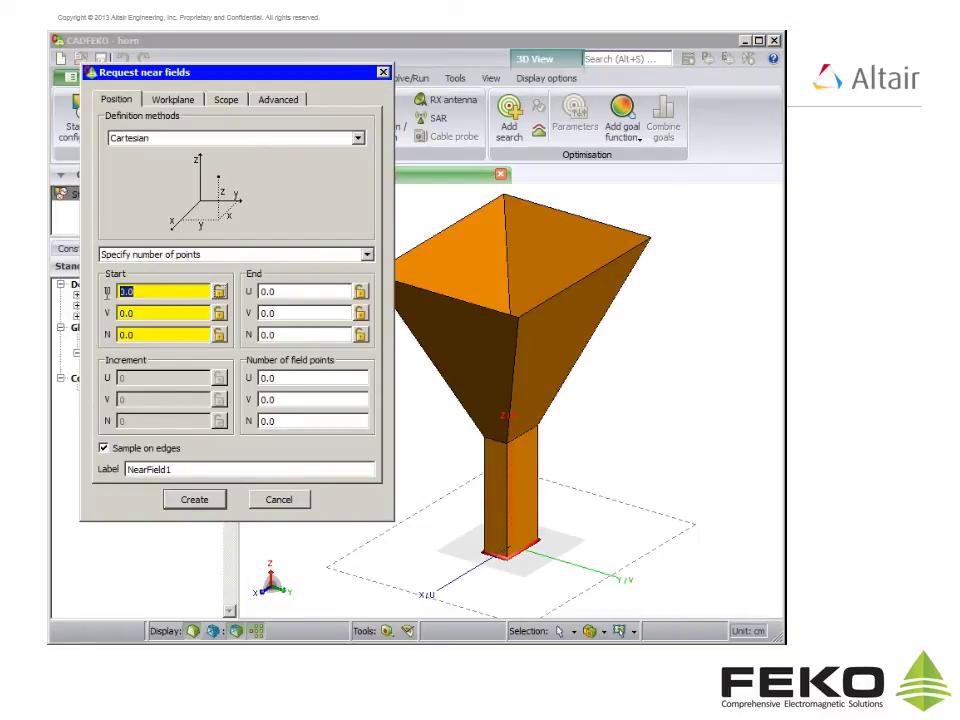
pyautogui.write('-27')
pyautogui.press('Tab')
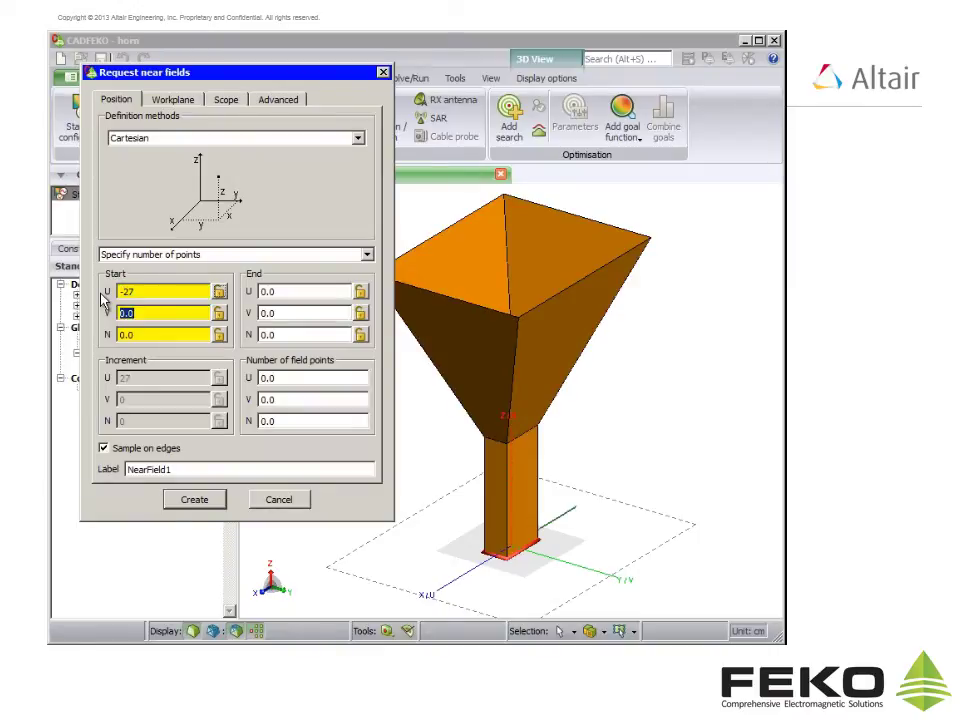
pyautogui.write('-21')
pyautogui.press('Tab')
pyautogui.write('76.2')
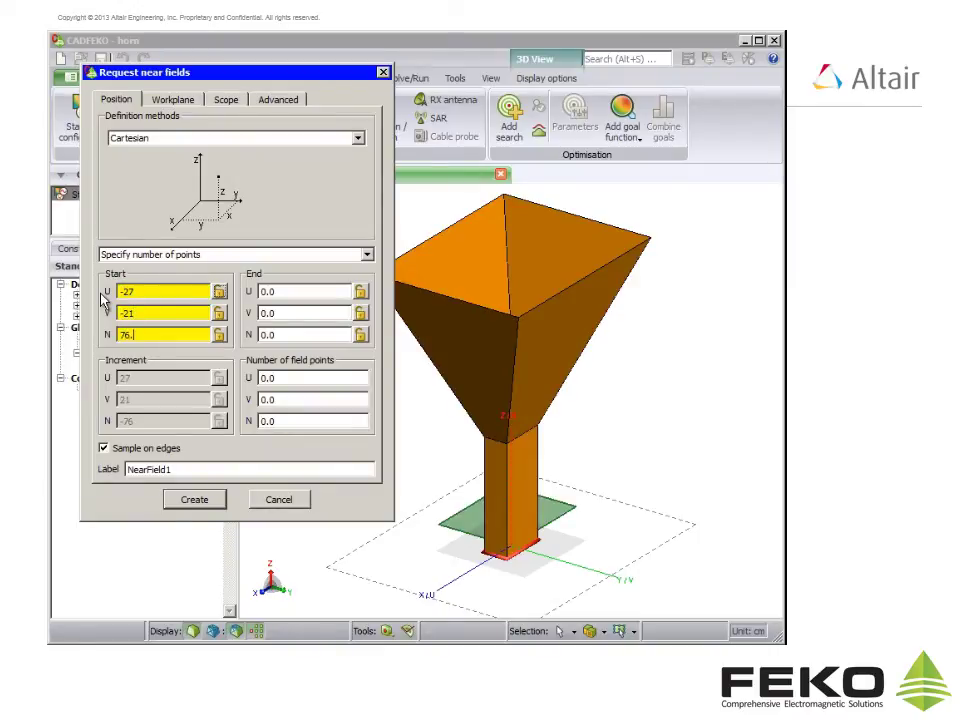
pyautogui.press('Tab')
pyautogui.write('27')
pyautogui.press('Tab')
pyautogui.write('21')
pyautogui.press('Tab')
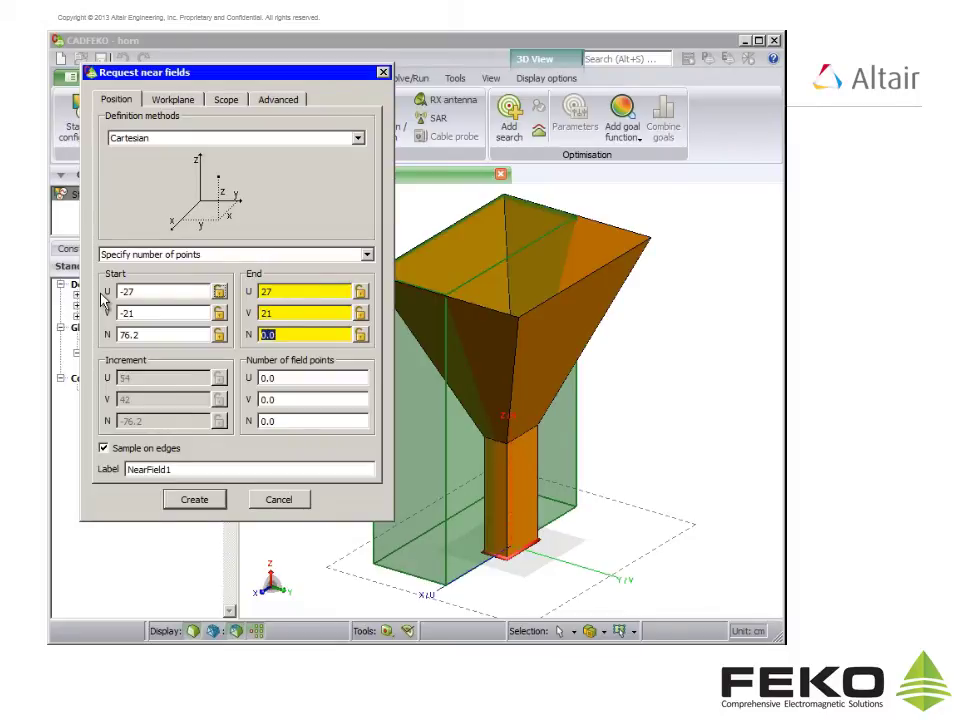
pyautogui.write('76.2')
# Step: Use 21 × 21 × 1 sample points and create NearField1
pyautogui.press('Tab')
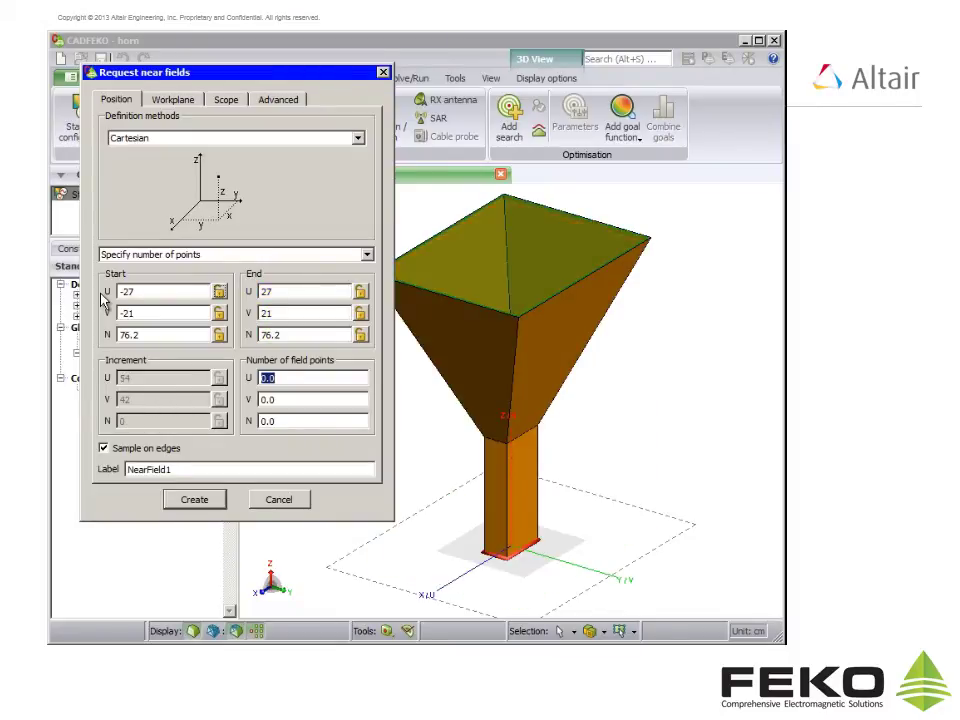
pyautogui.write('21')
pyautogui.press('Tab')
pyautogui.write('21')
pyautogui.press('Tab')
pyautogui.write('1')
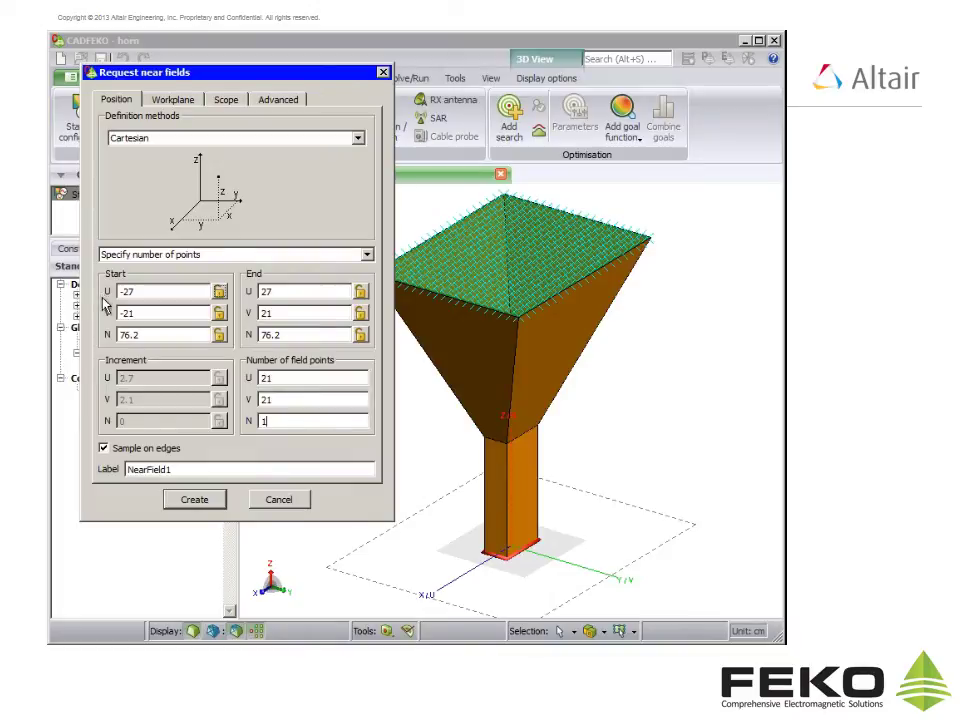
pyautogui.click(195, 497)
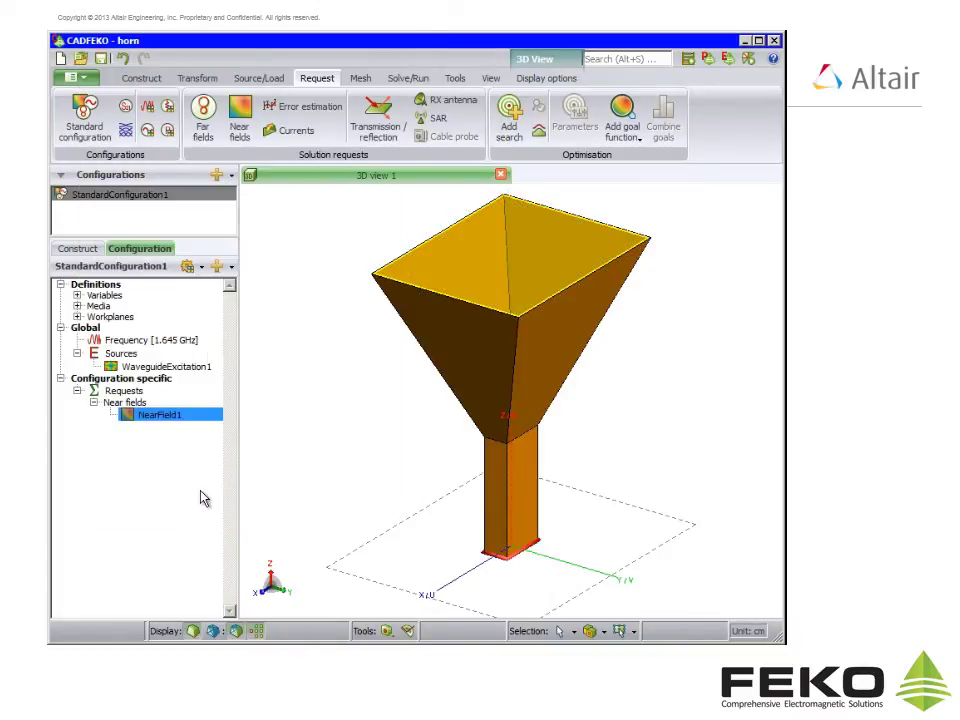
# Step: Create FarField1, a 3D far-field request with theta 0–180° and phi 0–360° in 5° steps
pyautogui.click(204, 125)
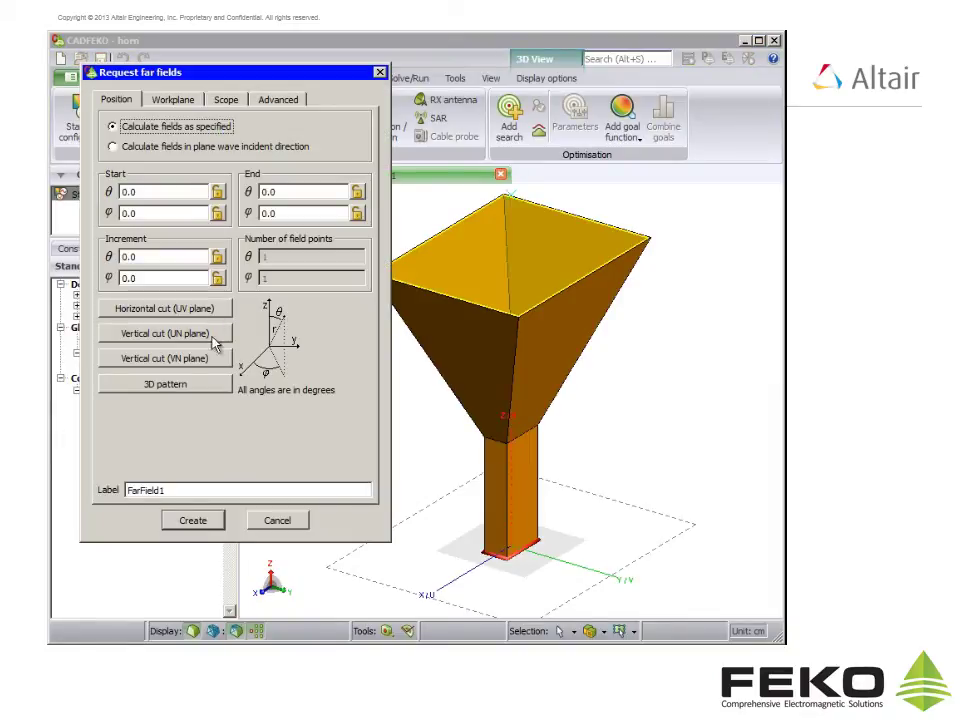
pyautogui.click(214, 385)
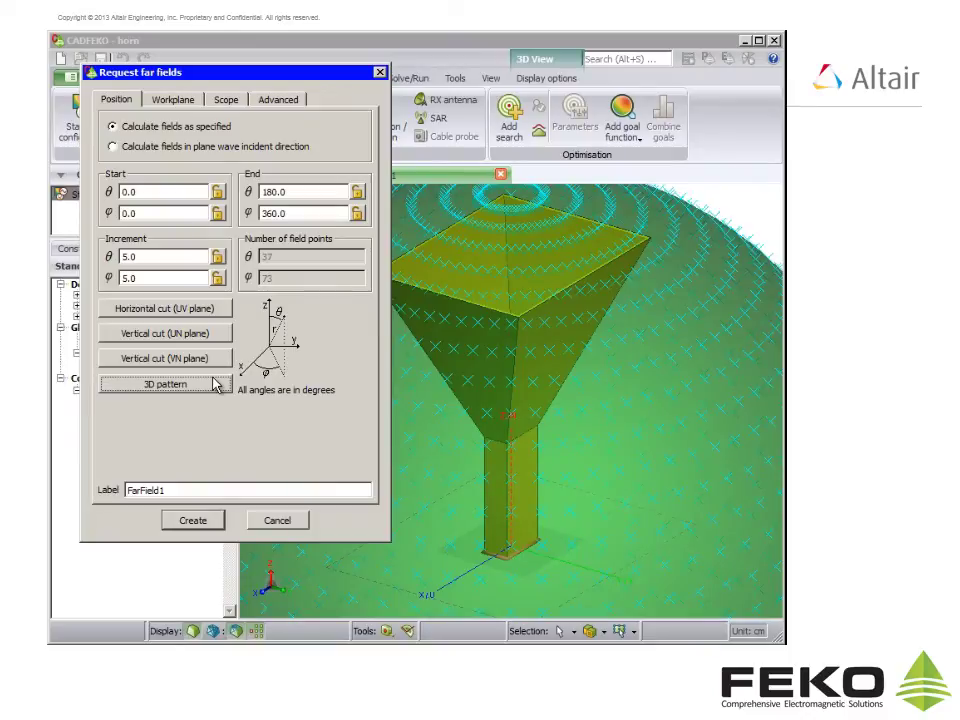
pyautogui.click(212, 521)
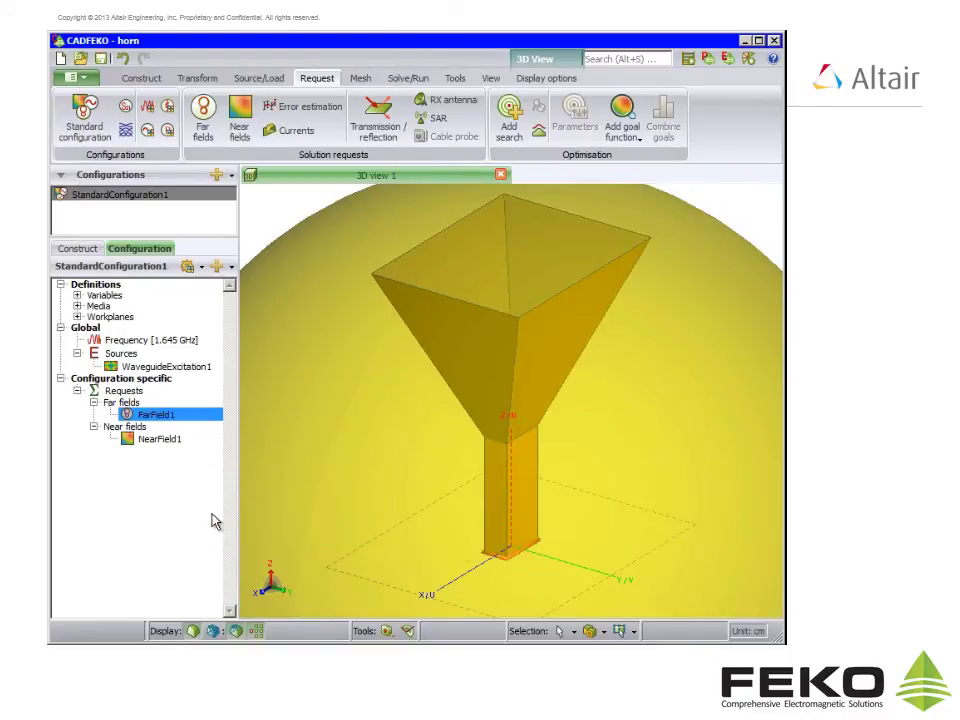
# Step: Hide the NearField1 and FarField1 request previews in the 3D view
pyautogui.click(174, 444)
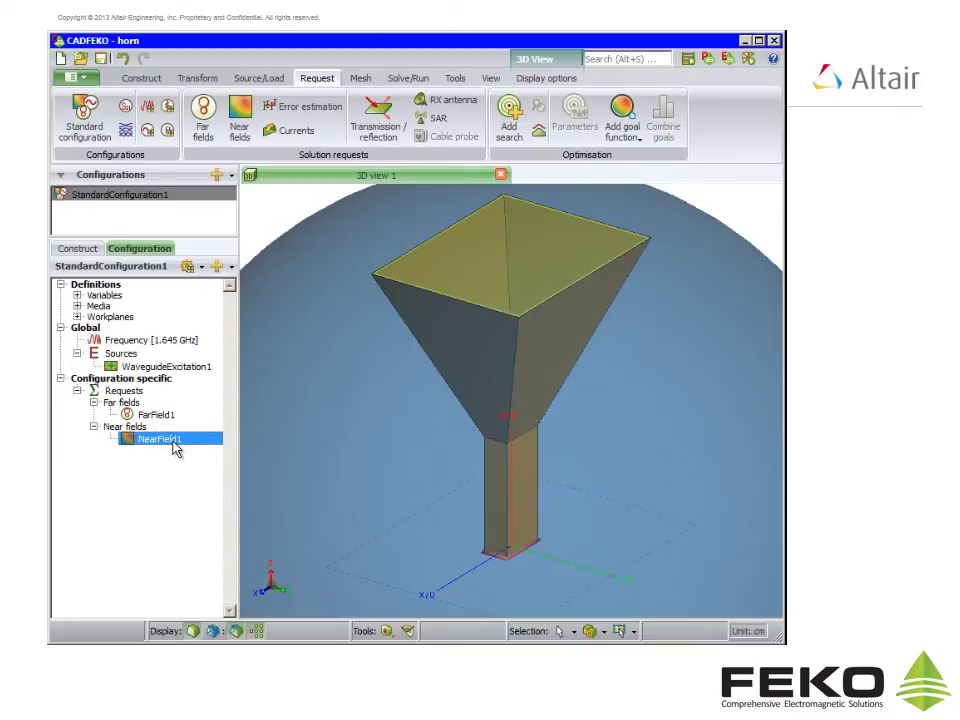
pyautogui.keyDown('ctrl'); pyautogui.click(163, 416); pyautogui.keyUp('ctrl')
pyautogui.rightClick(166, 424)
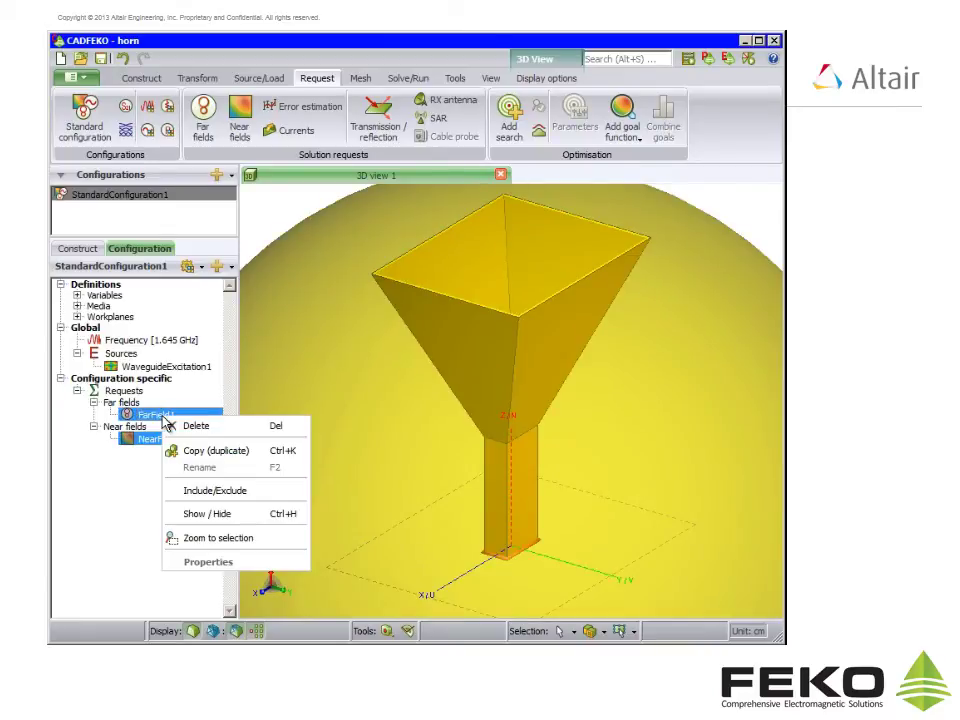
pyautogui.click(193, 515)
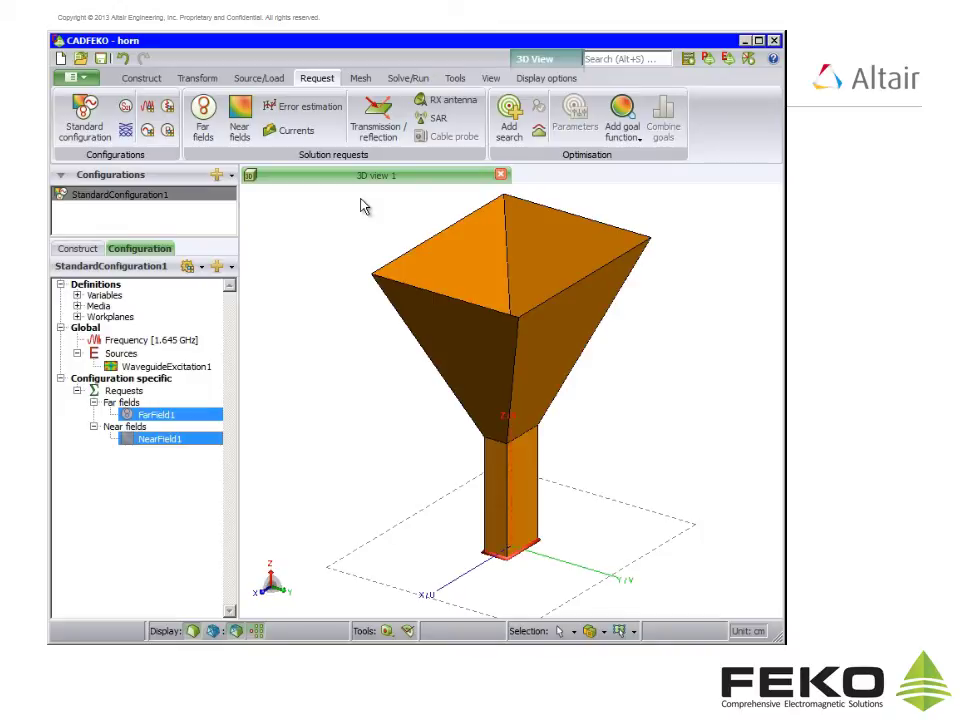
# Step: Set Magnetic symmetry on the X=0 plane and Electric symmetry on the Y=0 plane
pyautogui.click(407, 80)
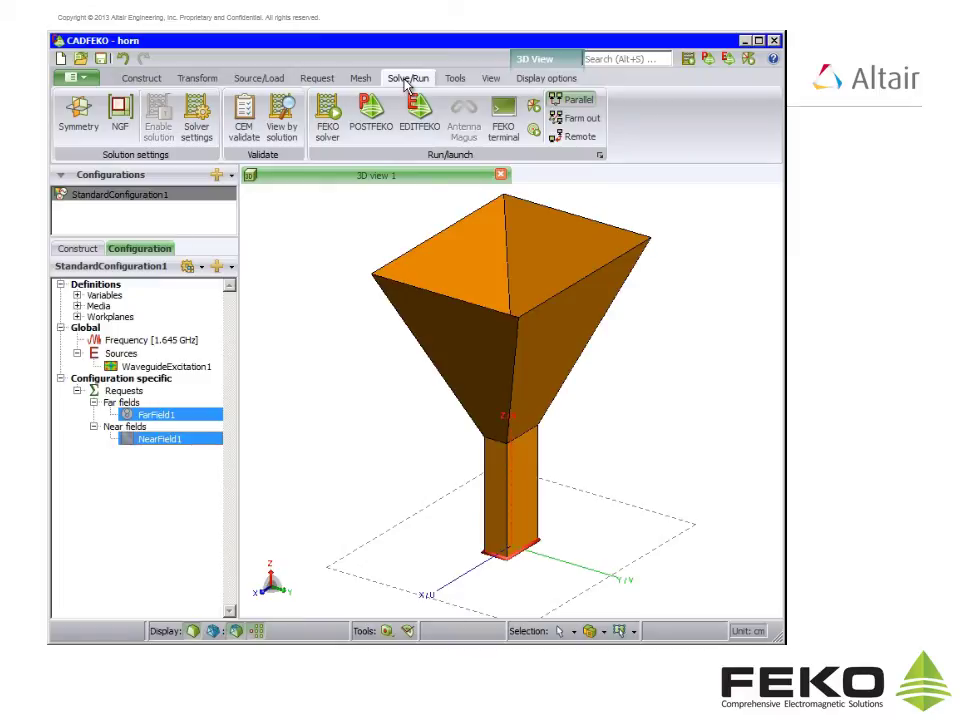
pyautogui.click(84, 116)
pyautogui.click(184, 143)
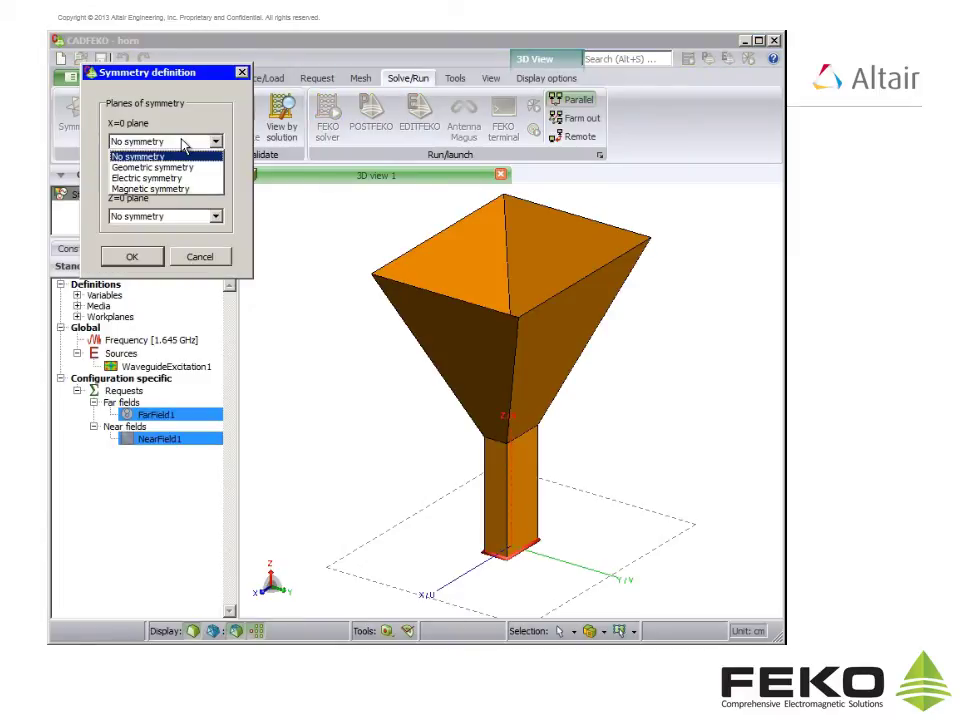
pyautogui.click(178, 189)
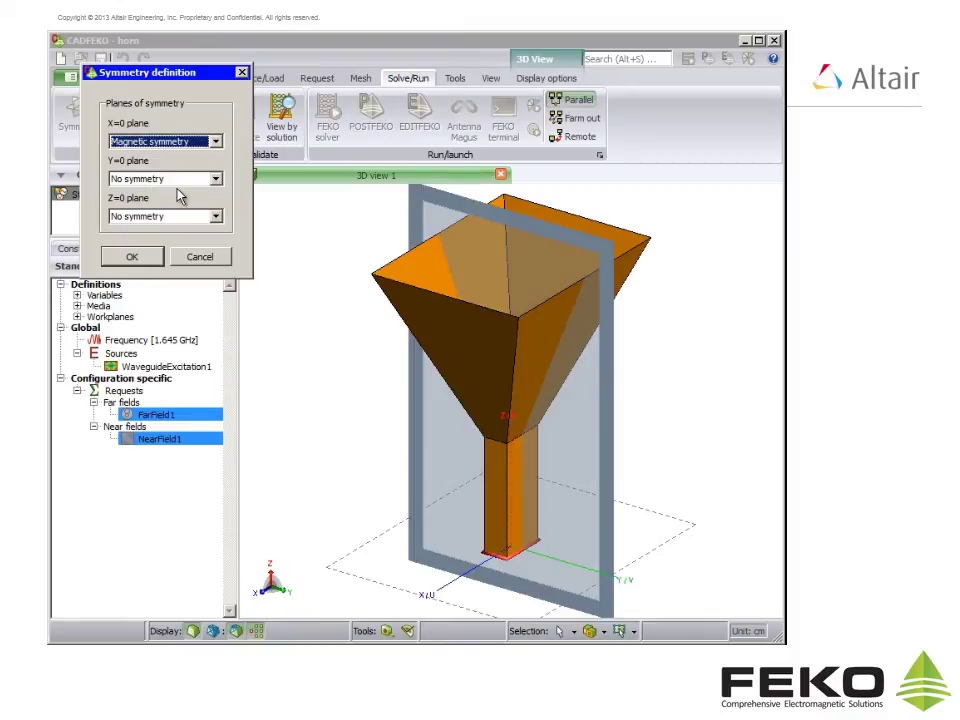
pyautogui.click(216, 180)
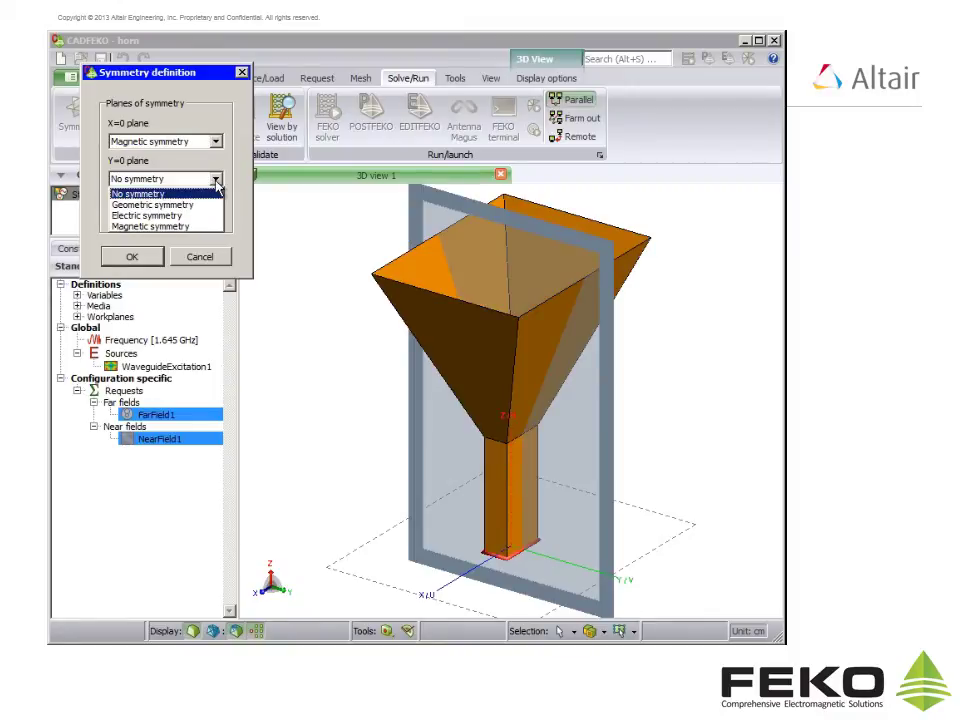
pyautogui.click(198, 215)
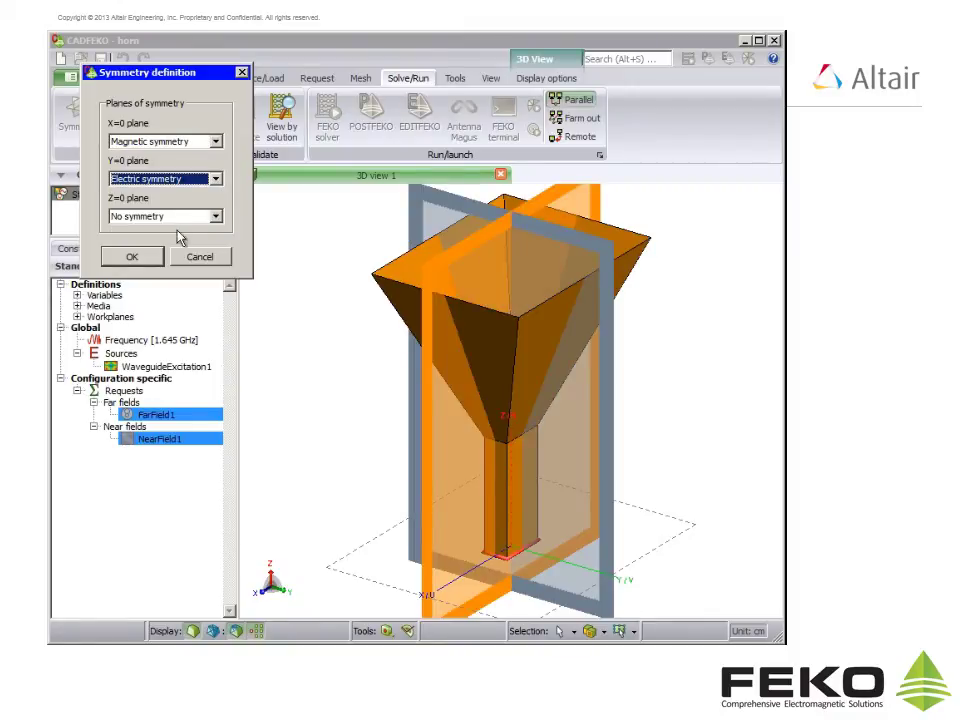
pyautogui.click(150, 258)
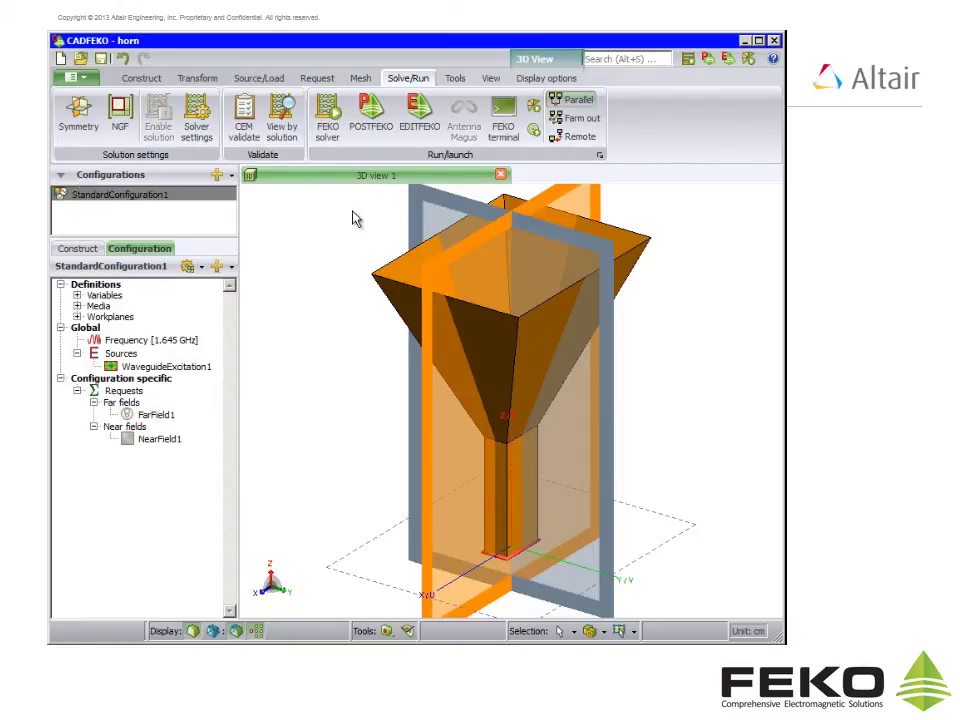
# Step: Generate a standard-size triangular mesh over all of the horn model
pyautogui.click(362, 80)
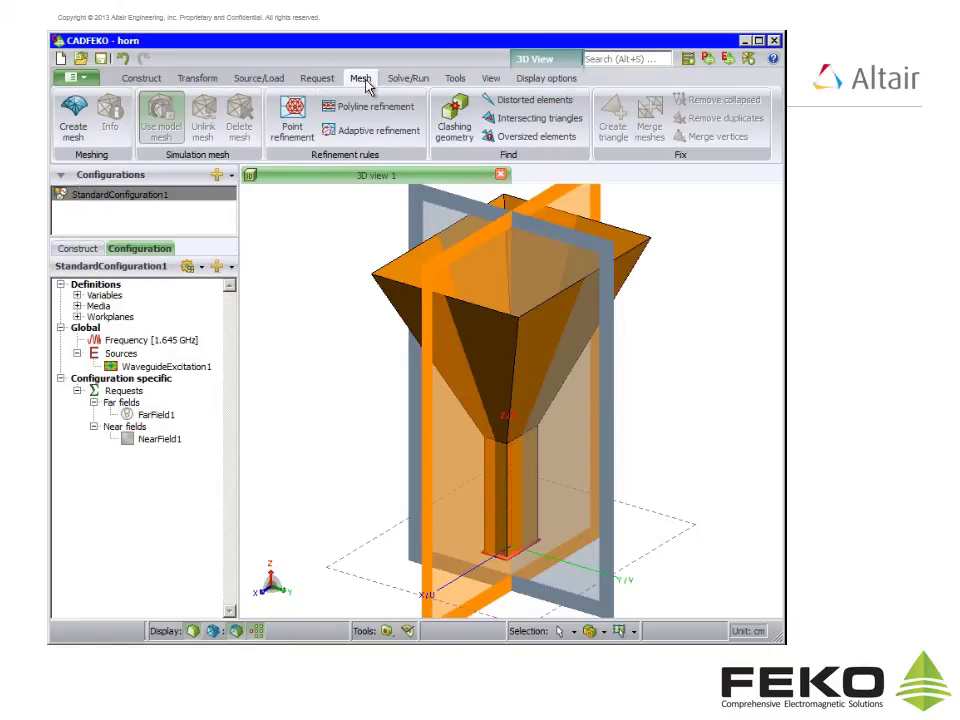
pyautogui.click(74, 125)
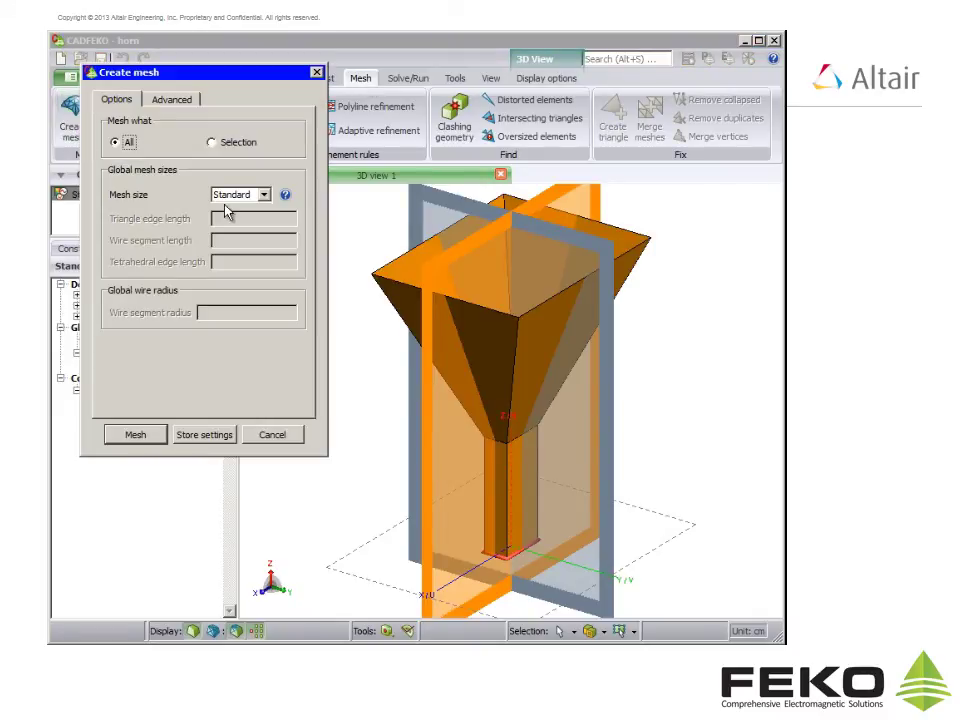
pyautogui.click(162, 437)
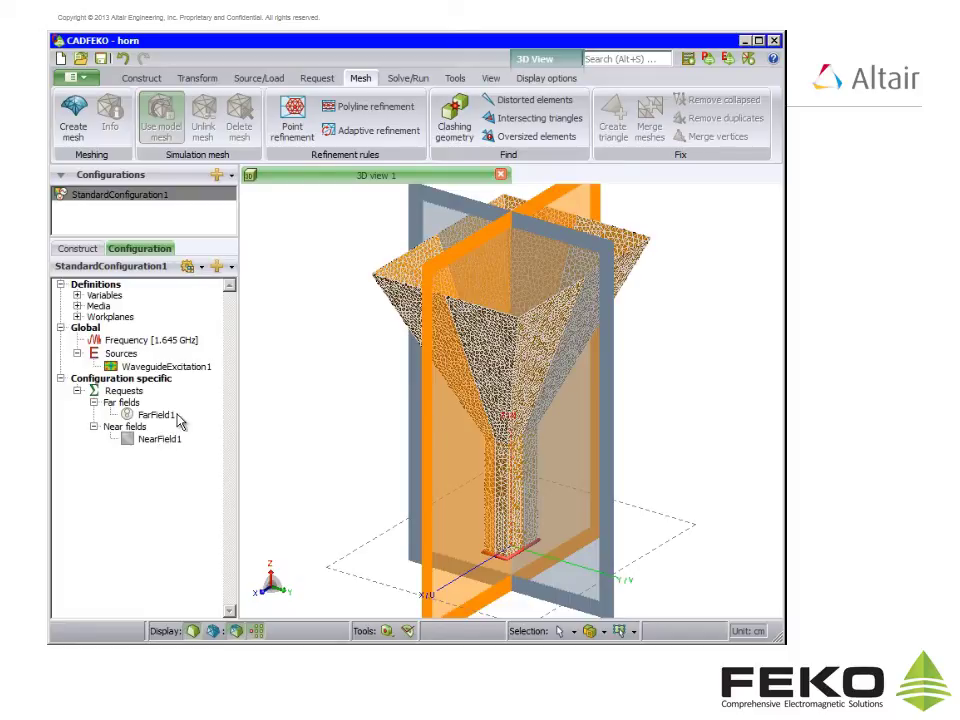
pyautogui.click(408, 78)
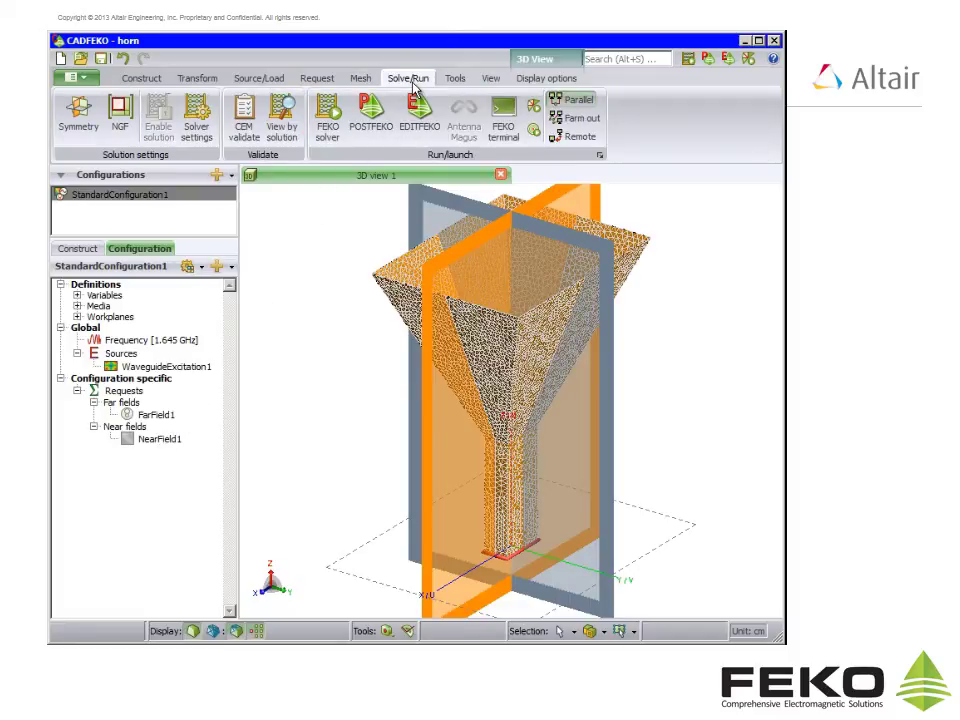
# Step: Save the horn model and run the FEKO solver to completion, viewing its output log
pyautogui.click(331, 146)
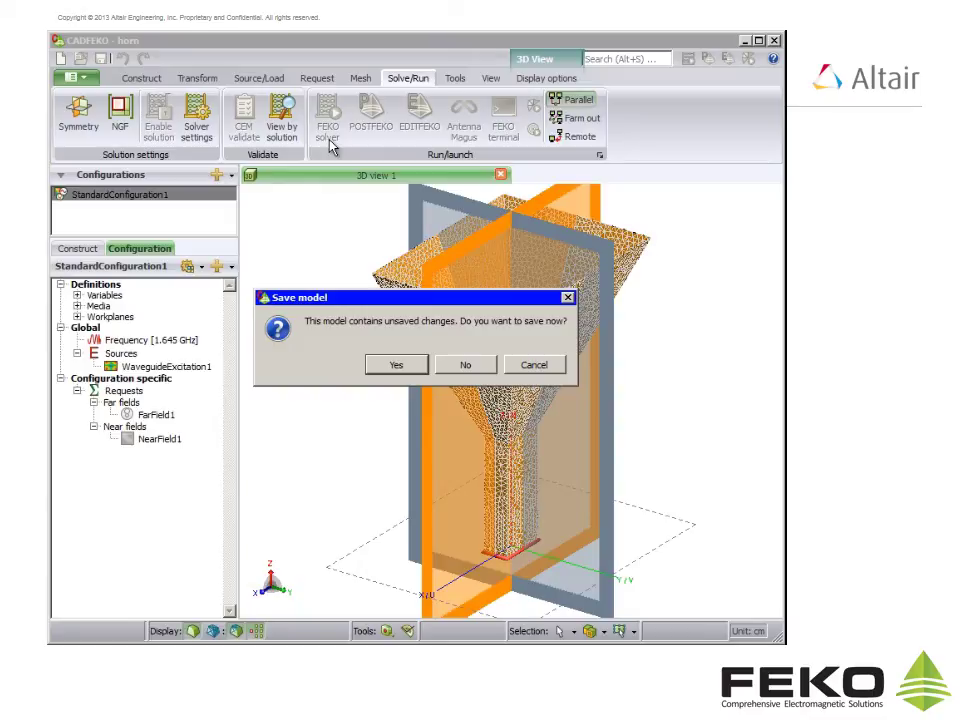
pyautogui.click(388, 362)
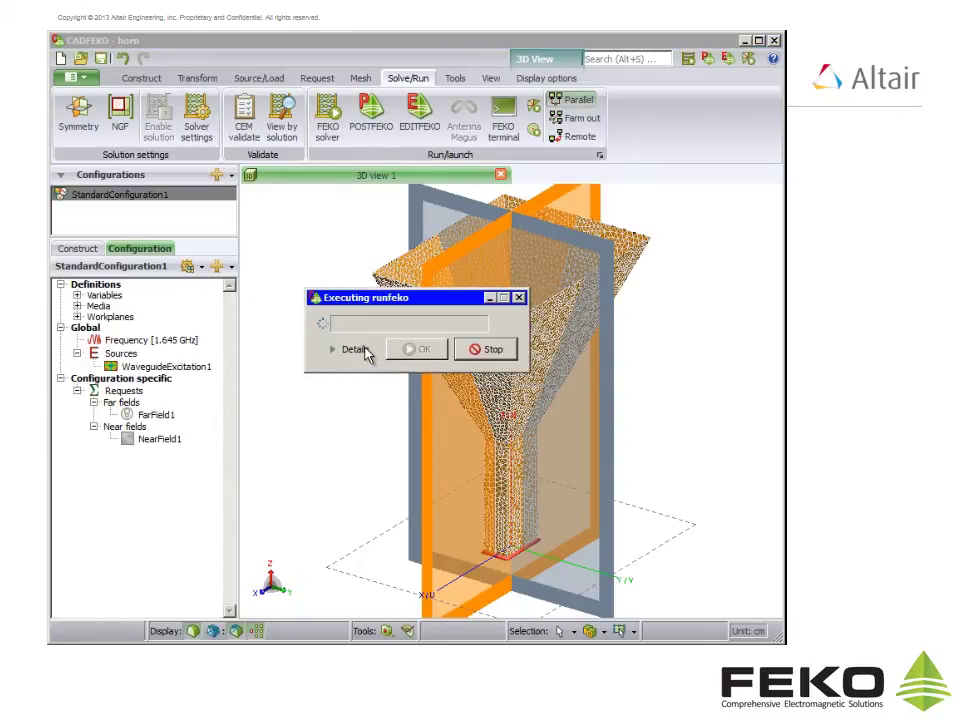
pyautogui.click(360, 350)
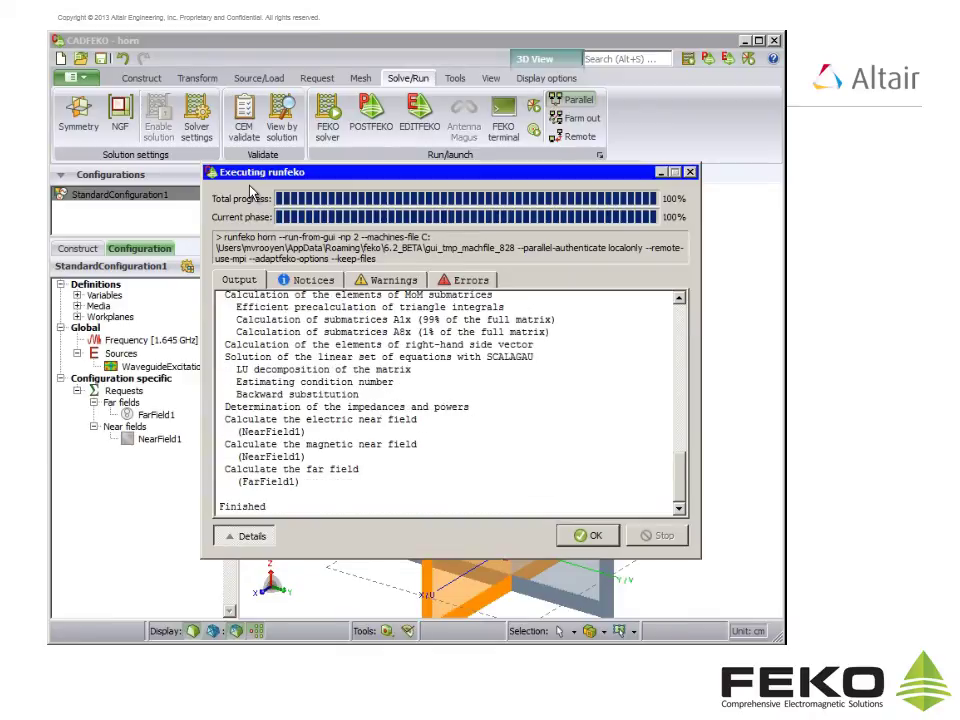
pyautogui.click(577, 540)
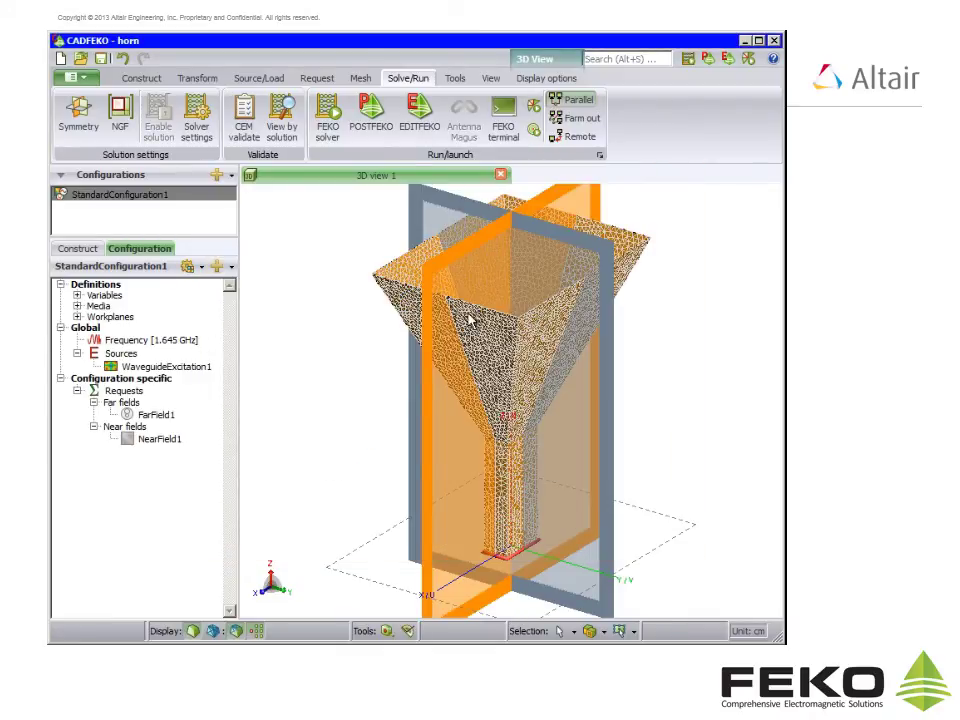
# Step: Open the solution results in POSTFEKO and turn off the symmetry display
pyautogui.click(372, 130)
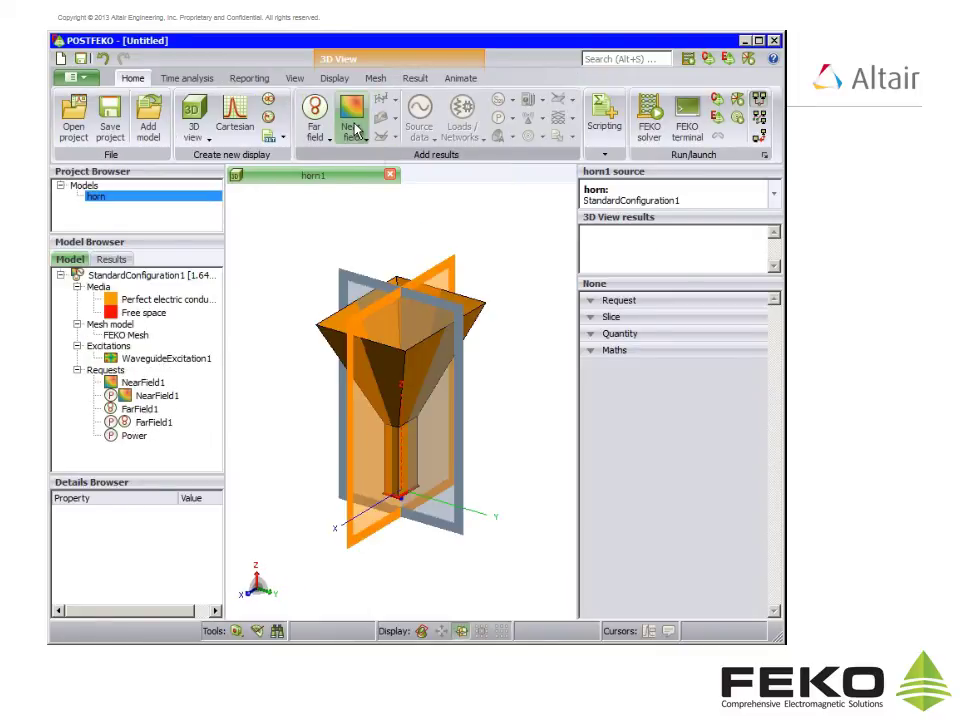
pyautogui.click(335, 79)
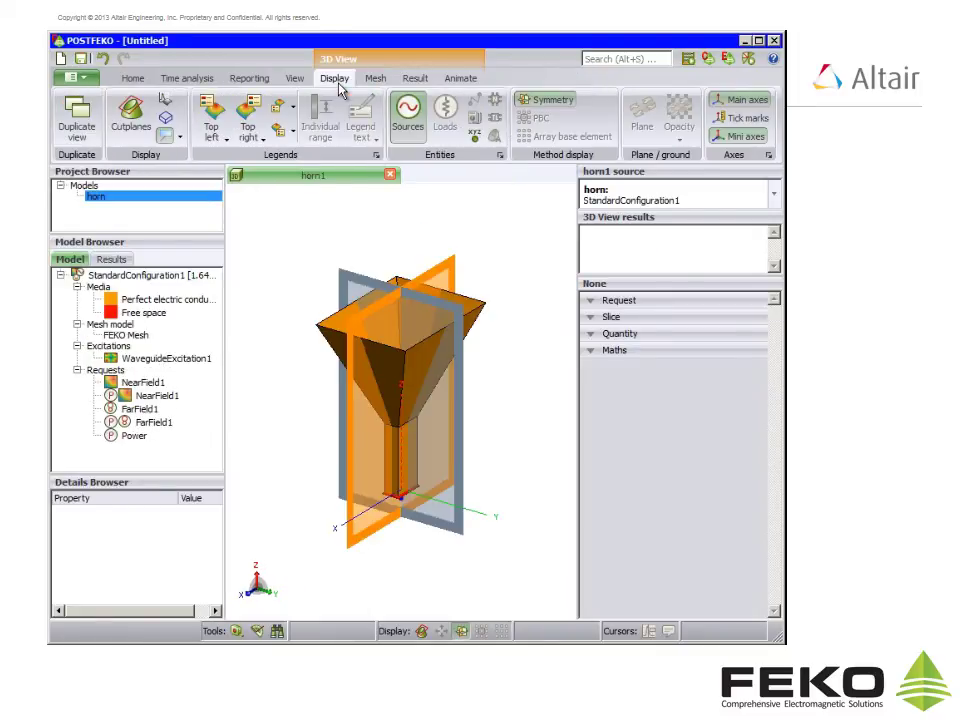
pyautogui.click(547, 103)
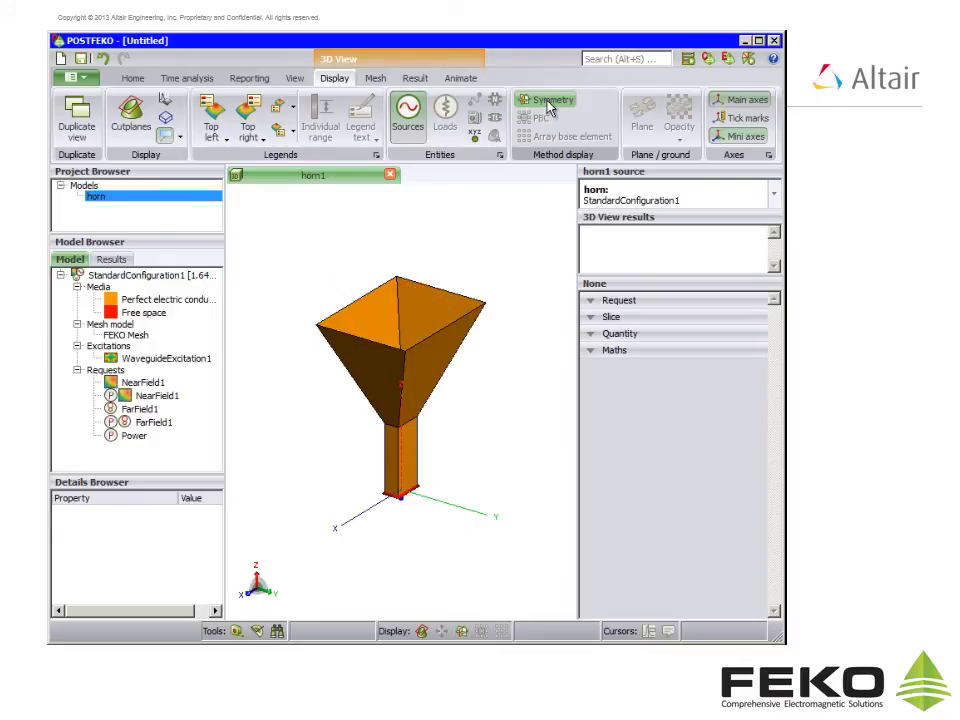
# Step: Show NearField1 on the horn's aperture in the 3D view and create an empty Cartesian graph
pyautogui.click(136, 82)
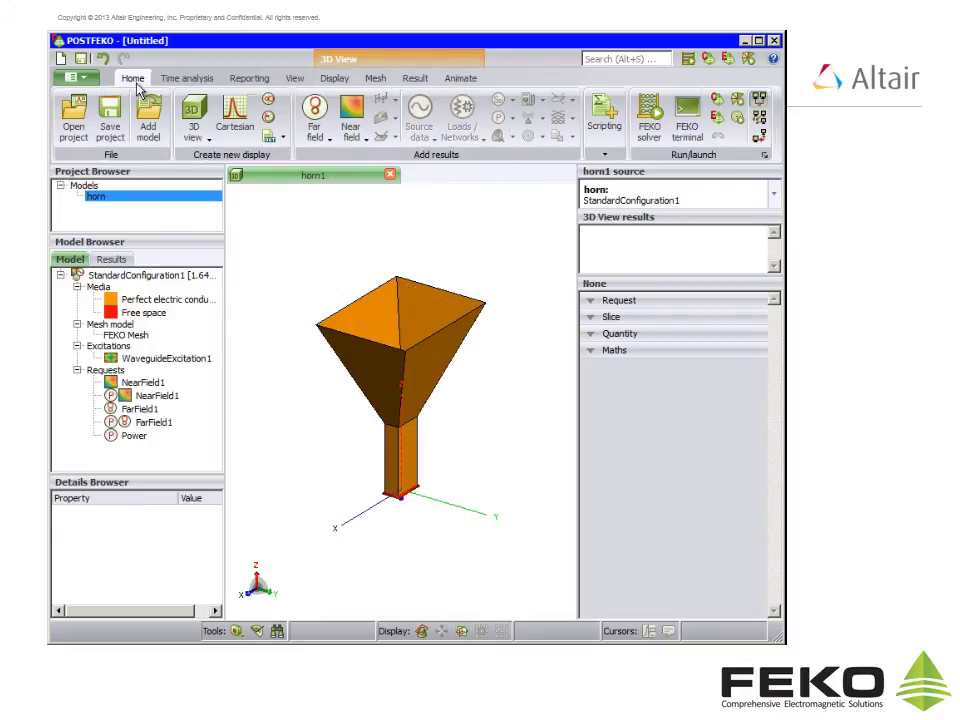
pyautogui.click(351, 130)
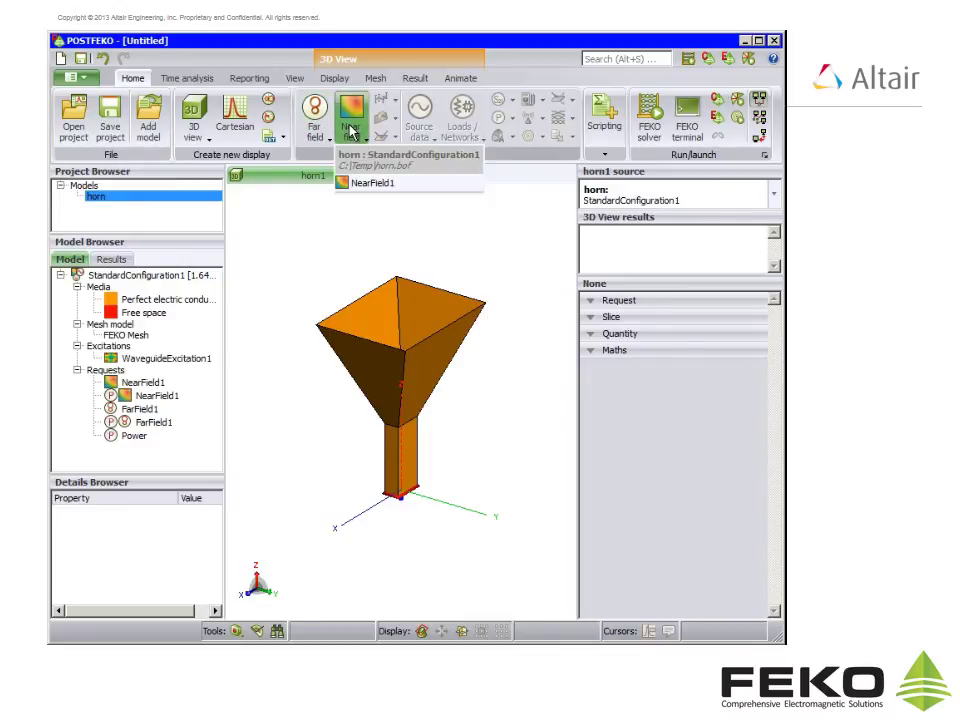
pyautogui.click(370, 184)
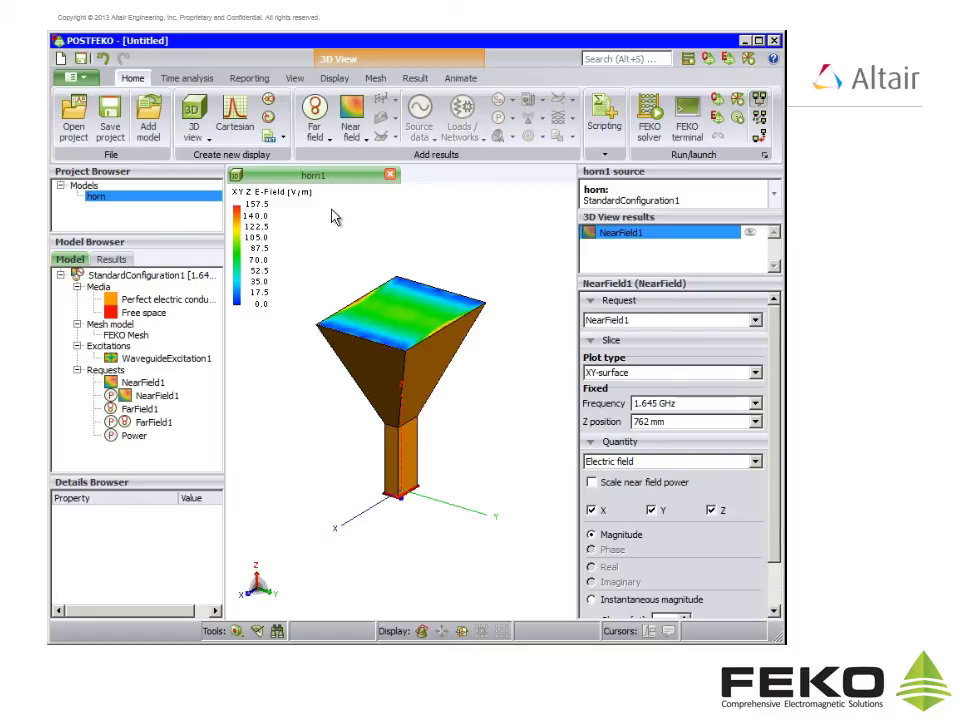
pyautogui.click(234, 128)
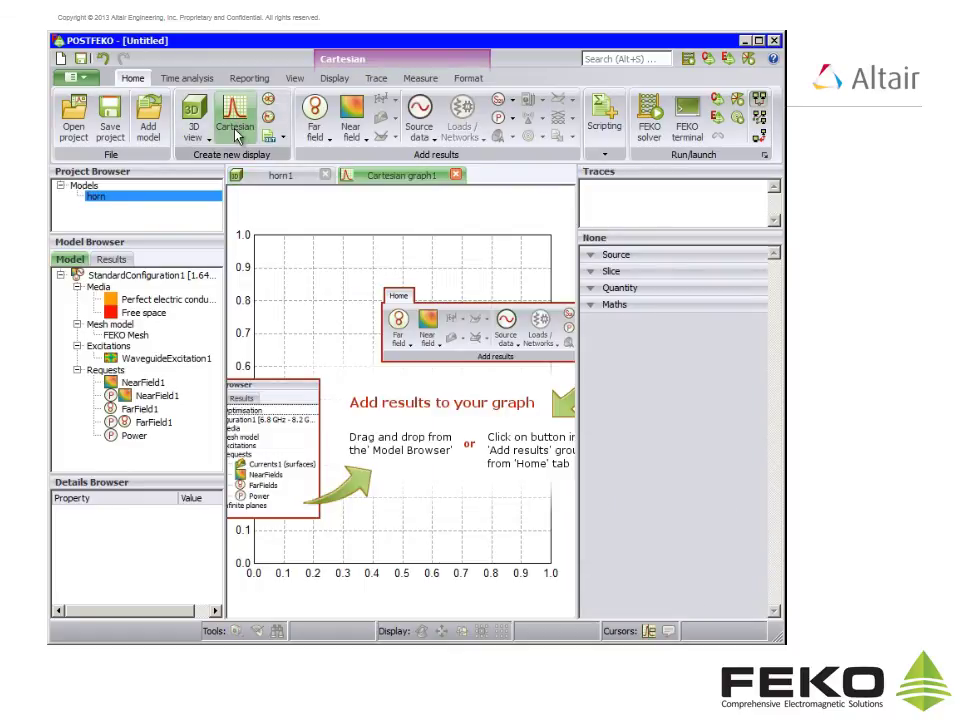
# Step: Plot FarField1 gain in dB against wrapped theta, −180° to 180°
pyautogui.click(312, 142)
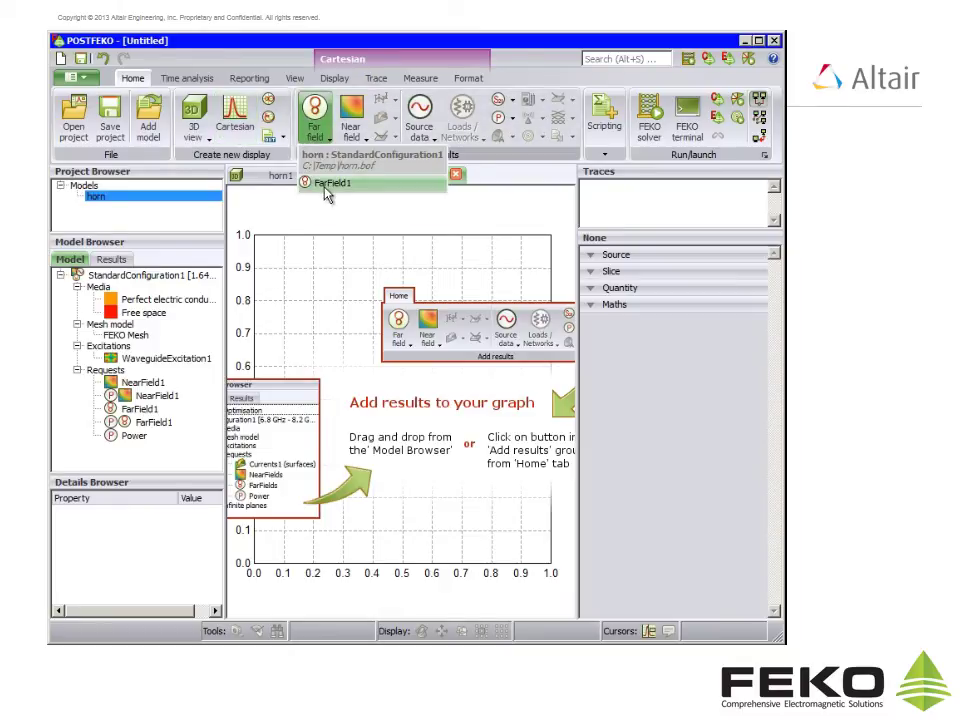
pyautogui.click(325, 188)
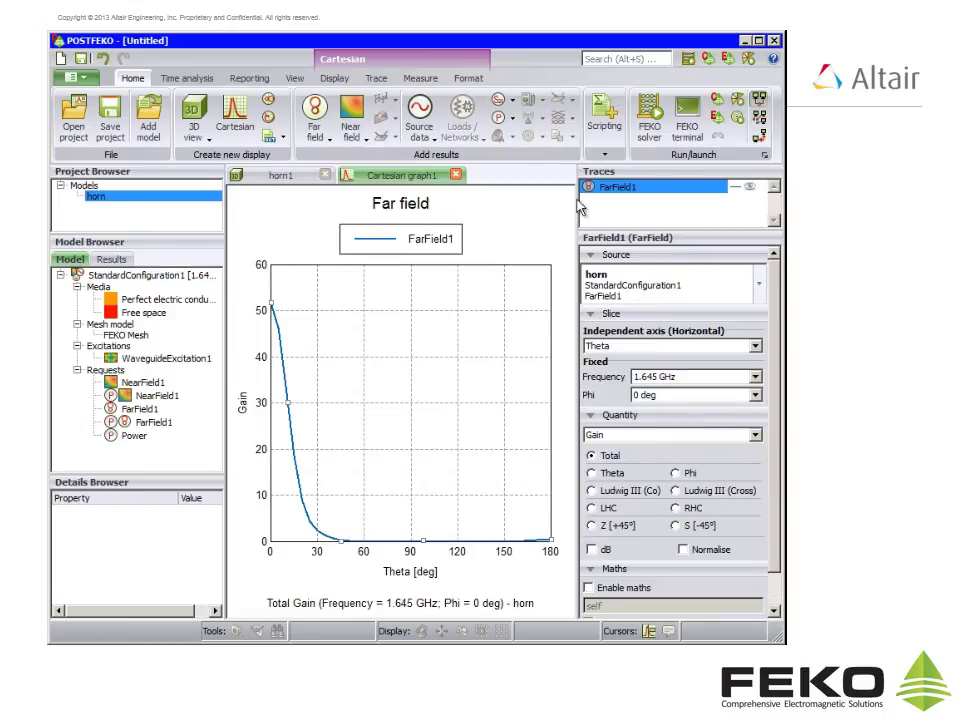
pyautogui.click(622, 348)
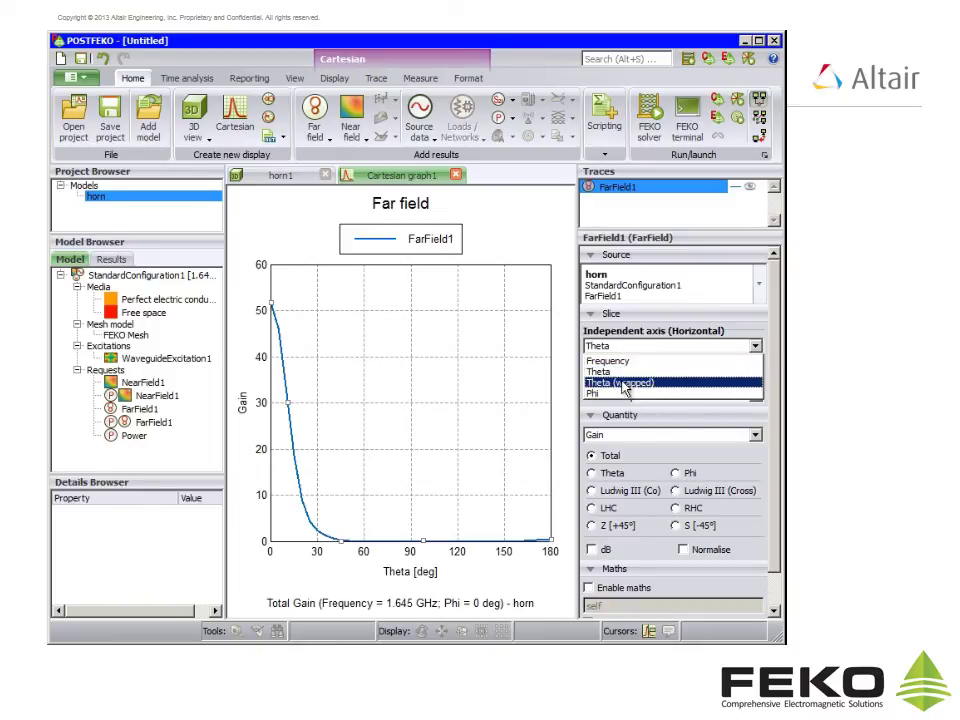
pyautogui.click(624, 384)
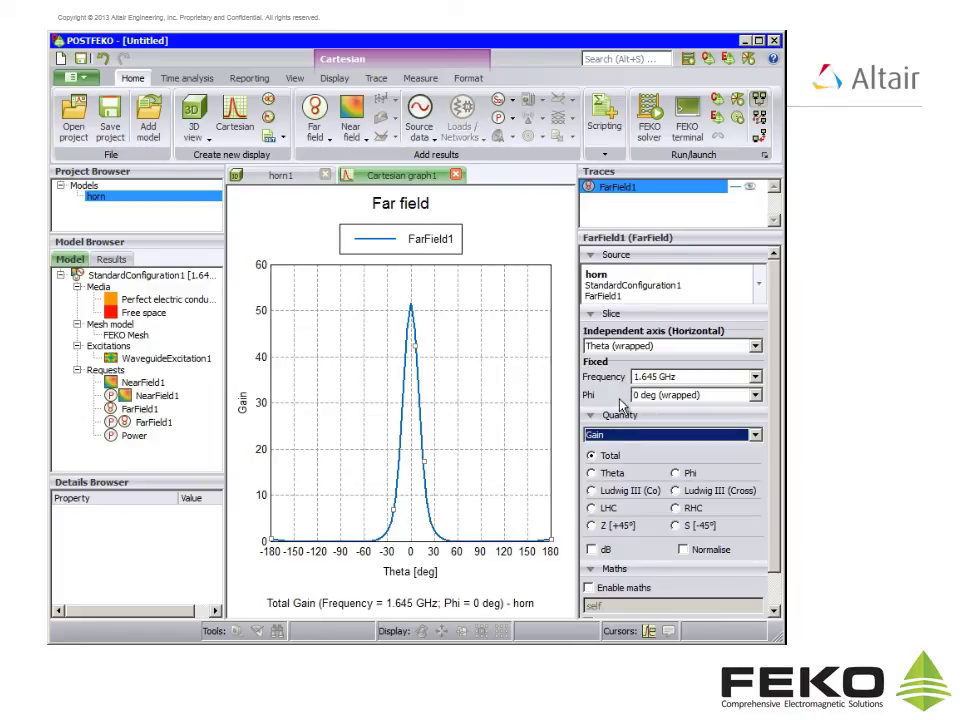
pyautogui.click(593, 551)
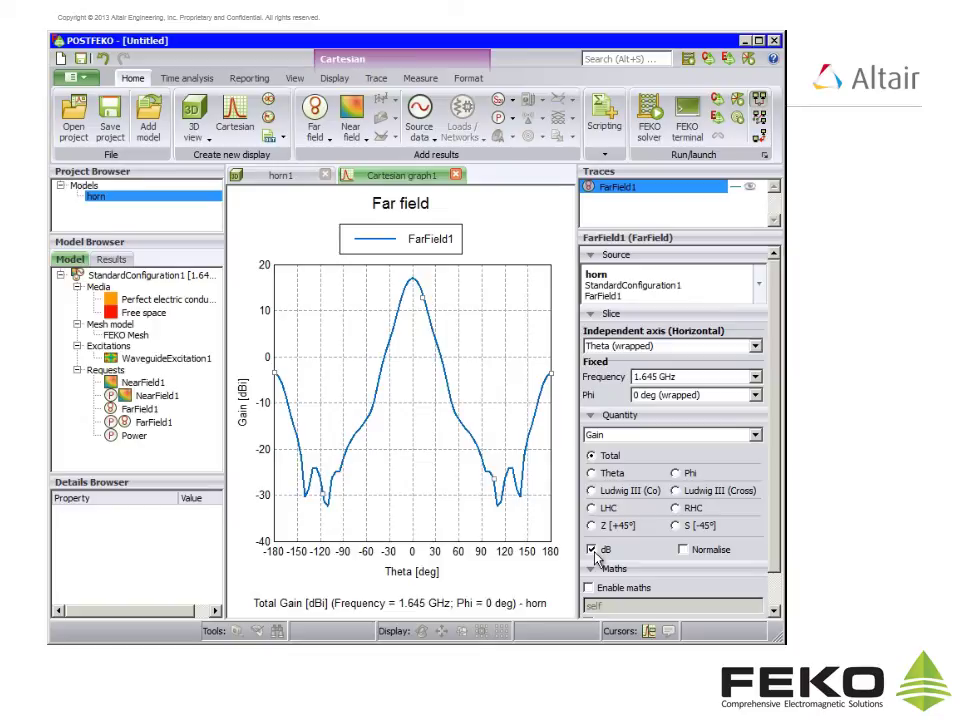
# Step: Duplicate the FarField1 trace and set the copy, FarField1_1, to phi 90°
pyautogui.rightClick(644, 188)
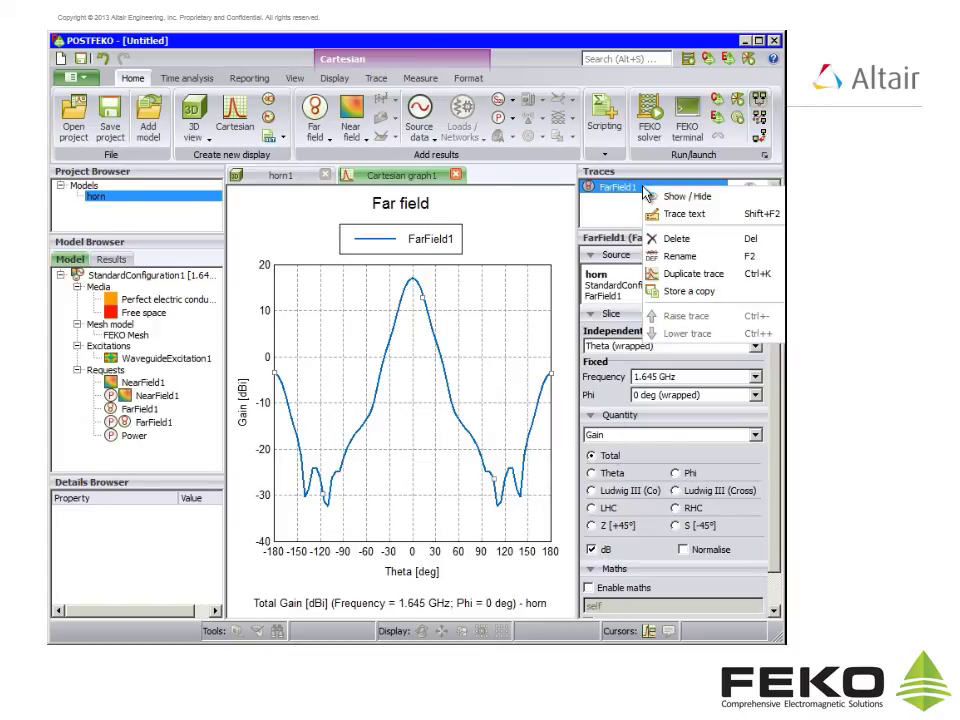
pyautogui.click(677, 283)
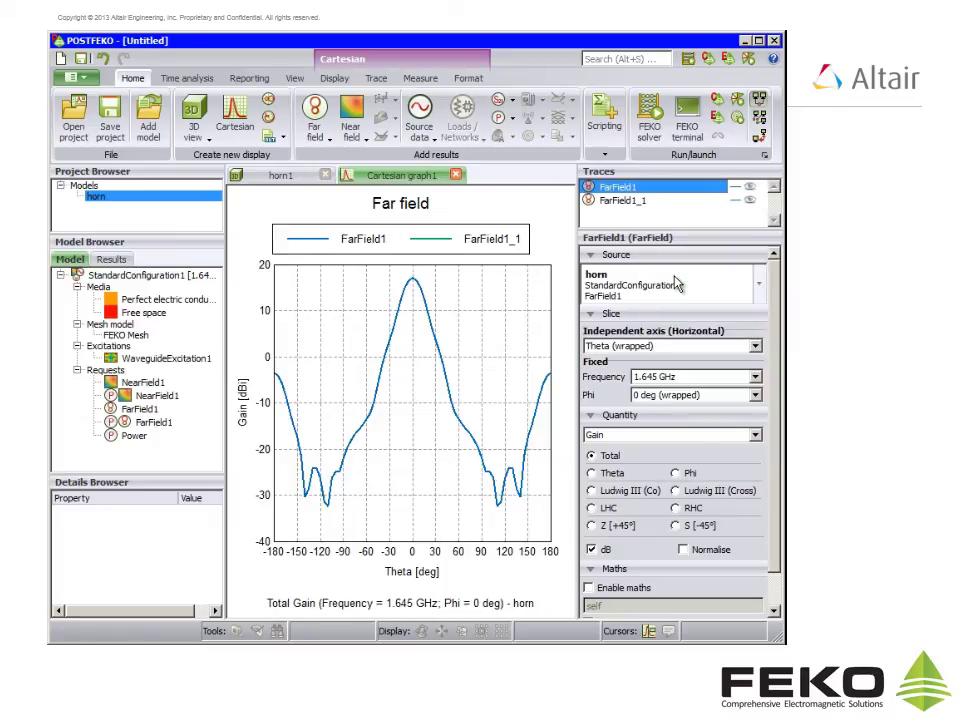
pyautogui.click(630, 201)
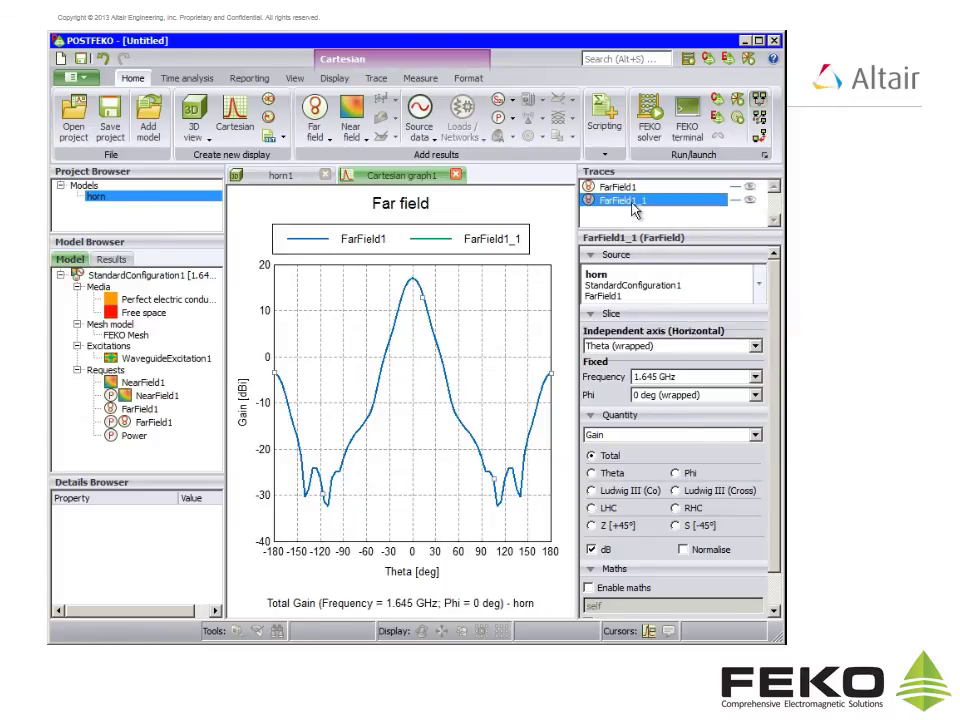
pyautogui.click(755, 395)
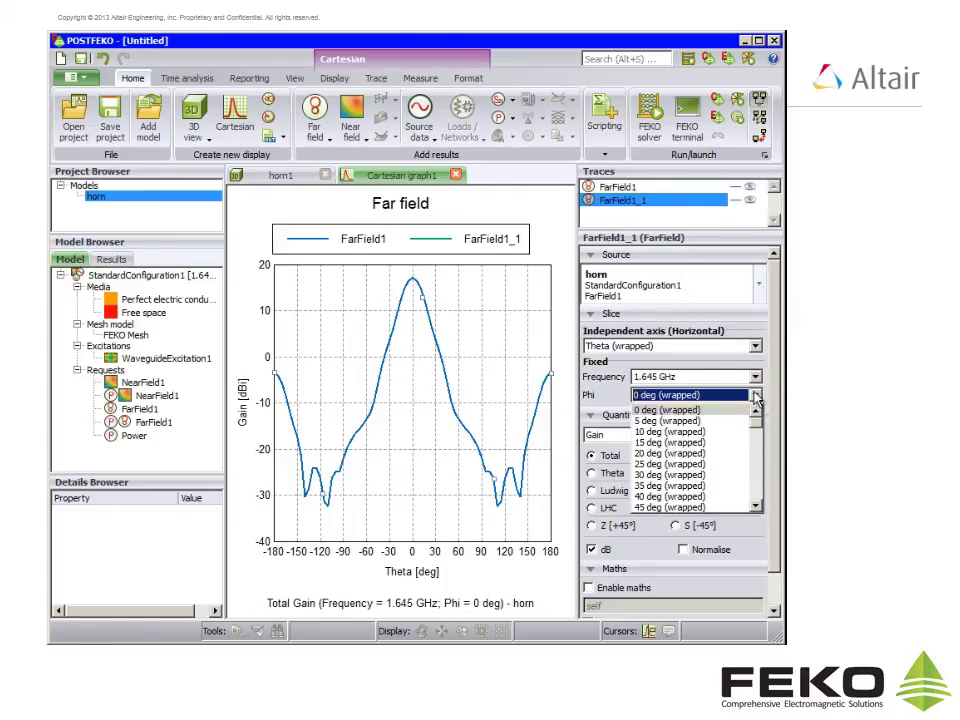
pyautogui.moveTo(757, 425); pyautogui.dragTo(754, 443)
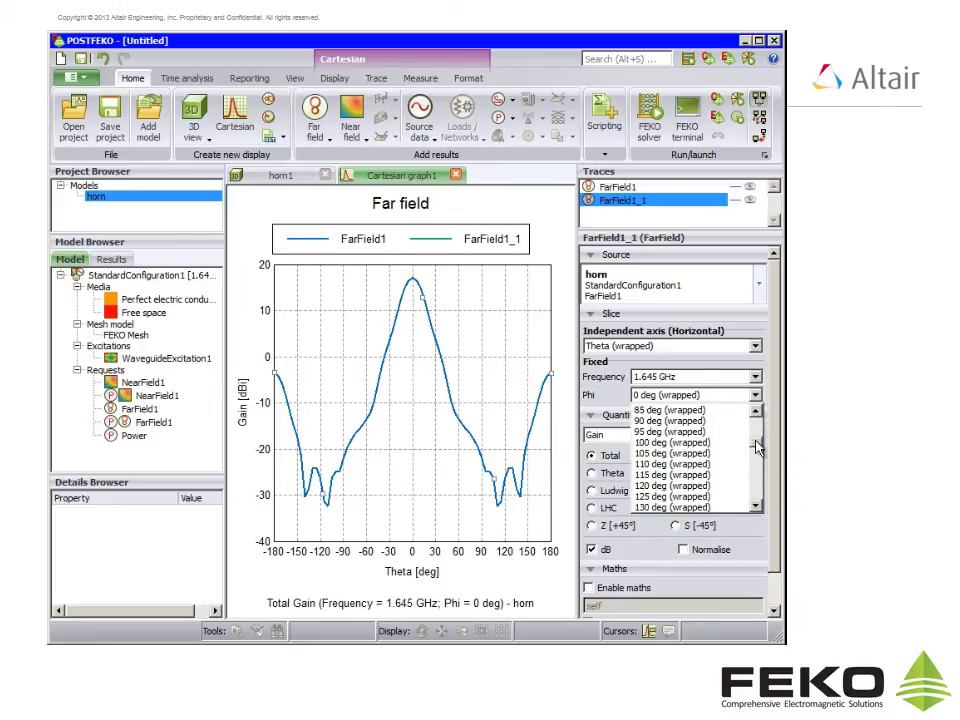
pyautogui.click(703, 424)
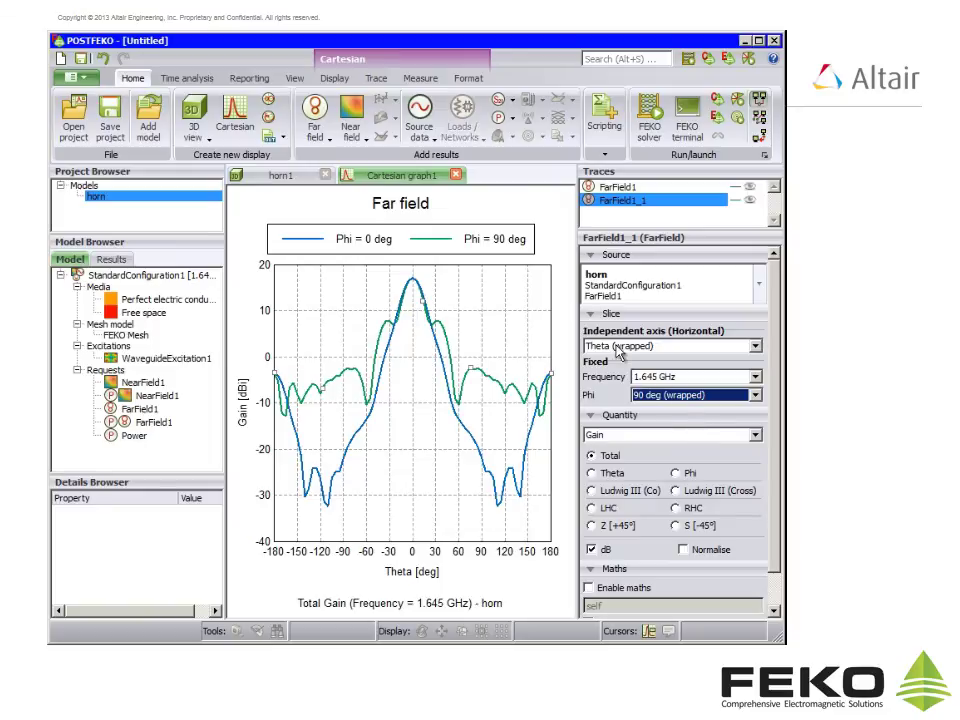
# Step: Make a Polar copy of the phi 0° and 90° gain graph
pyautogui.click(334, 78)
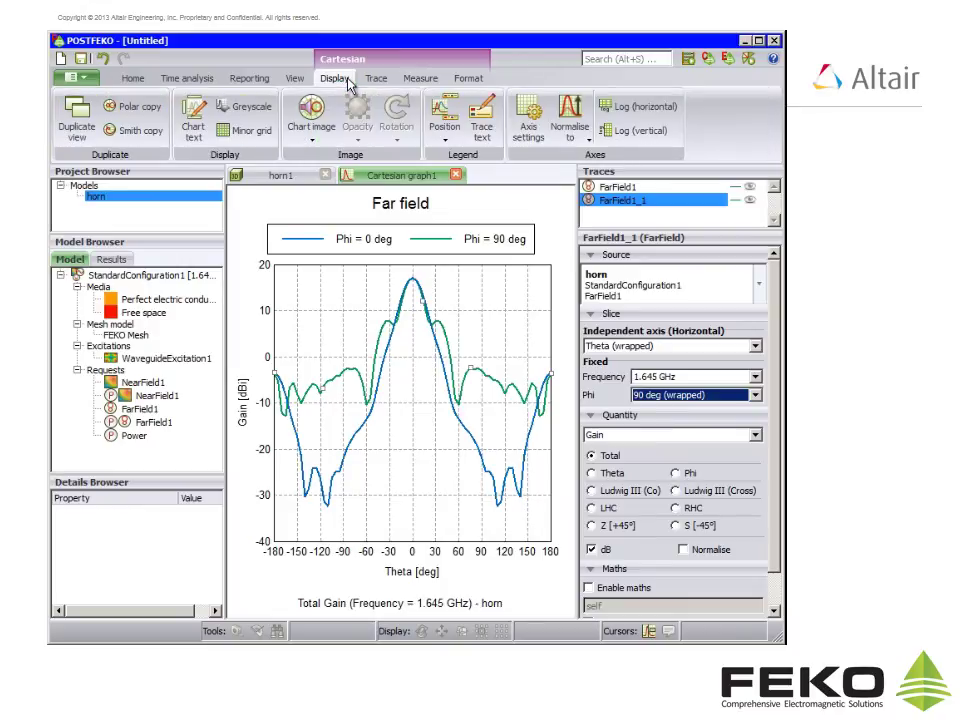
pyautogui.click(140, 112)
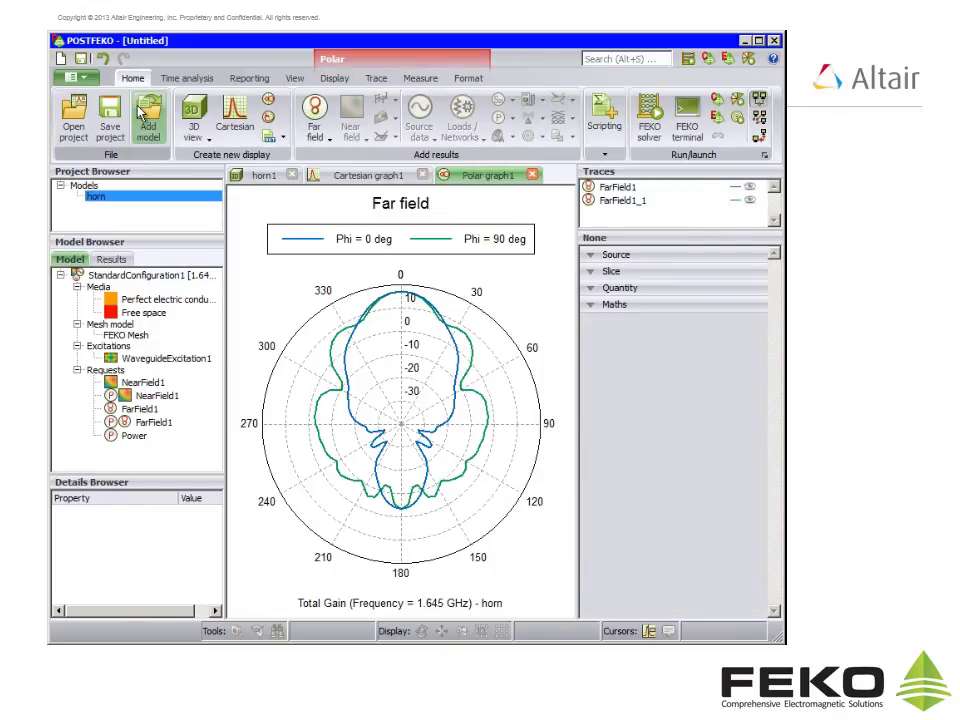